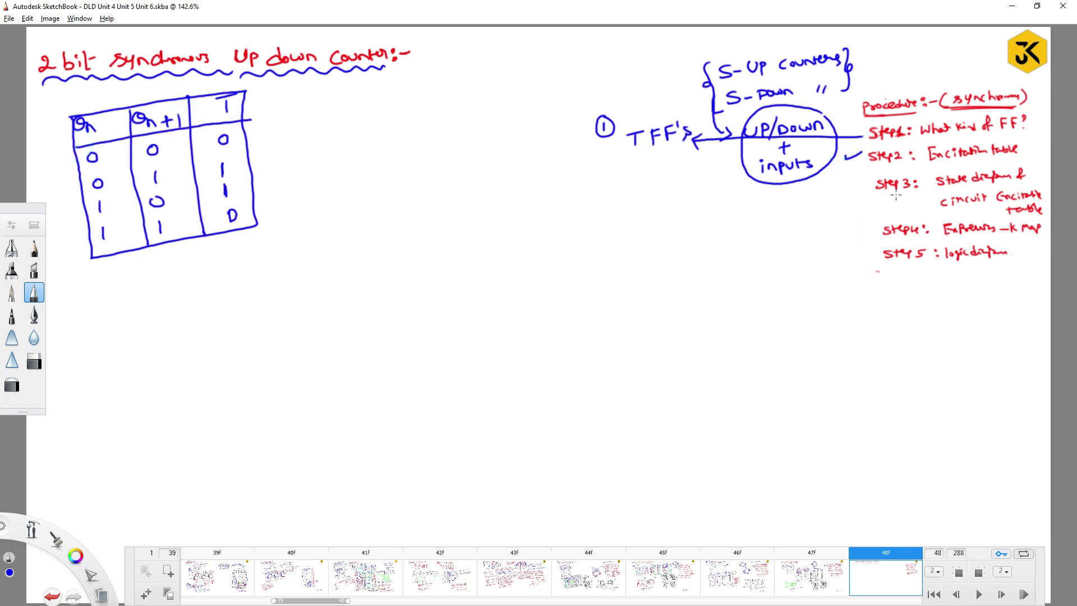
- Circle the 2 in the title and draw the blue 00, 10 and 11 state circles
{"action": "left_click", "coordinate": [569, 322]}
{"action": "left_click_drag", "start_coordinate": [50, 45], "coordinate": [60, 75]}
{"action": "mouse_move", "coordinate": [397, 96]}
{"action": "left_mouse_down"}
{"action": "mouse_move", "coordinate": [455, 139]}
{"action": "mouse_move", "coordinate": [453, 171]}
{"action": "mouse_move", "coordinate": [457, 155]}
{"action": "mouse_move", "coordinate": [478, 162]}
{"action": "mouse_move", "coordinate": [424, 218]}
{"action": "mouse_move", "coordinate": [405, 227]}
{"action": "left_mouse_up"}
{"action": "mouse_move", "coordinate": [384, 216]}
{"action": "left_mouse_down"}
{"action": "mouse_move", "coordinate": [383, 239]}
{"action": "mouse_move", "coordinate": [395, 221]}
{"action": "mouse_move", "coordinate": [384, 208]}
{"action": "left_mouse_up"}
{"action": "left_click_drag", "start_coordinate": [335, 159], "coordinate": [380, 228]}
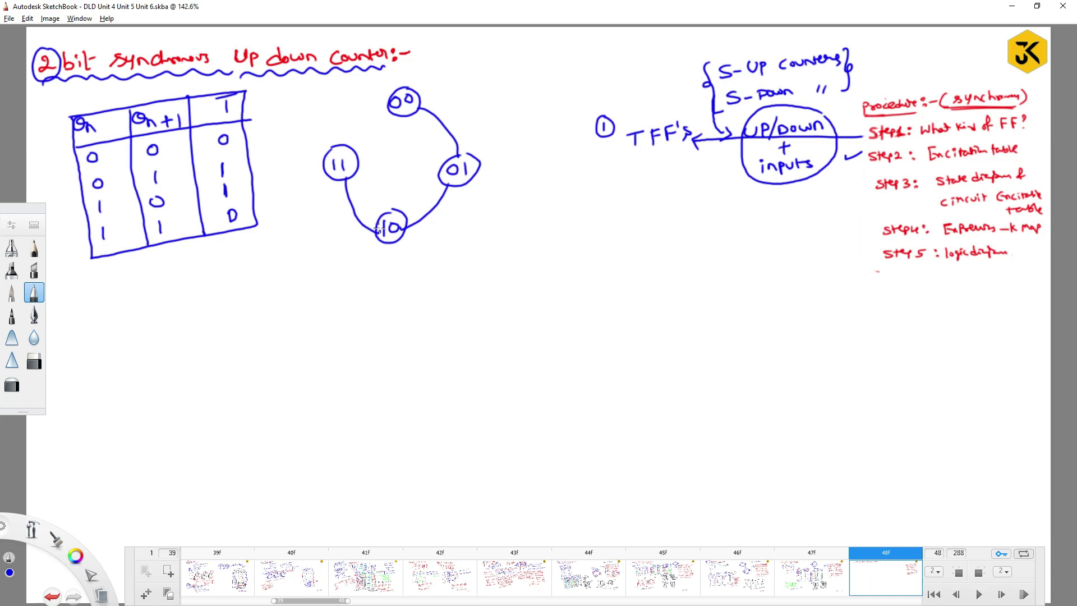
- Draw the arrow from 11 back to 00 and arrowheads around the 00→01→10→11 cycle
{"action": "left_click_drag", "start_coordinate": [343, 144], "coordinate": [391, 102]}
{"action": "left_click_drag", "start_coordinate": [381, 96], "coordinate": [391, 101]}
{"action": "left_click_drag", "start_coordinate": [450, 145], "coordinate": [468, 143]}
{"action": "left_click_drag", "start_coordinate": [415, 221], "coordinate": [414, 236]}
{"action": "left_click_drag", "start_coordinate": [339, 187], "coordinate": [350, 185]}
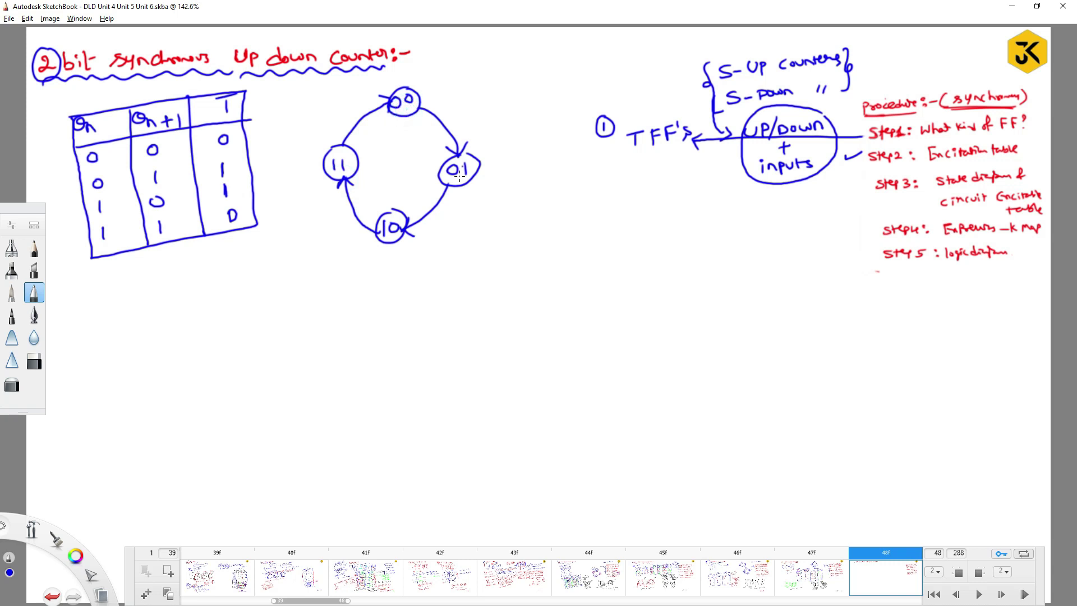
{"action": "left_click", "coordinate": [398, 237]}
{"action": "left_click", "coordinate": [344, 166]}
- In red, draw reverse arcs from 11 to 10 and from 01 to 00
{"action": "mouse_move", "coordinate": [77, 556]}
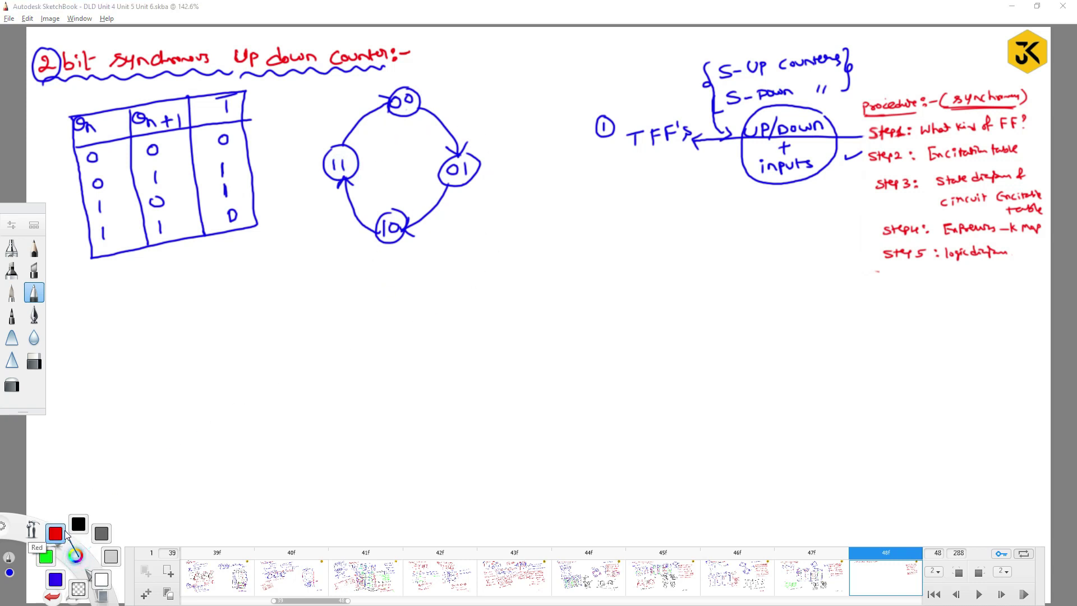
{"action": "left_click", "coordinate": [56, 533]}
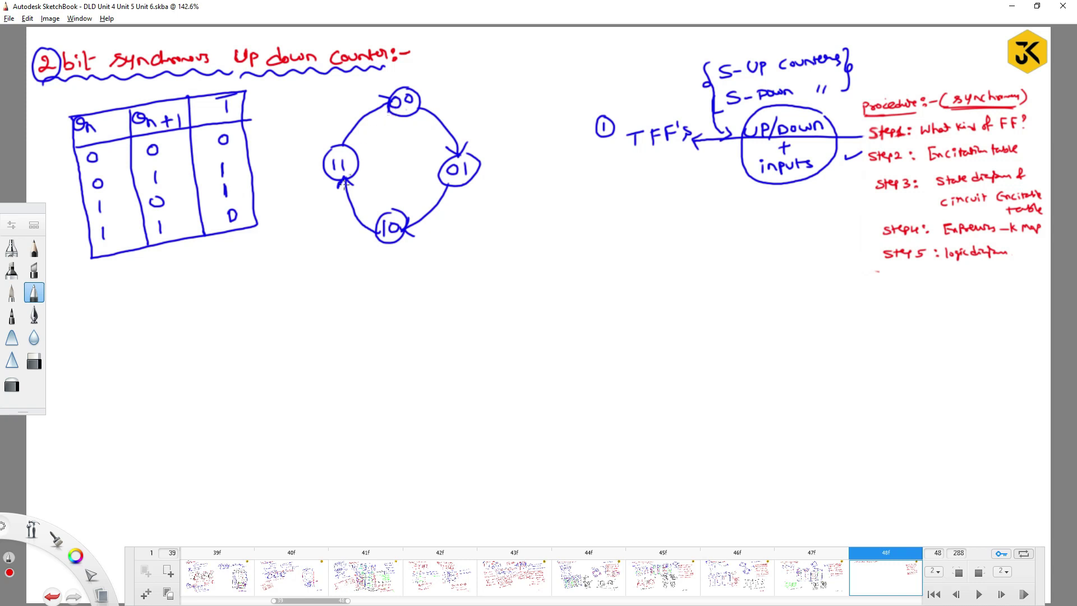
{"action": "mouse_move", "coordinate": [332, 178]}
{"action": "left_mouse_down"}
{"action": "mouse_move", "coordinate": [348, 230]}
{"action": "mouse_move", "coordinate": [373, 240]}
{"action": "mouse_move", "coordinate": [436, 222]}
{"action": "mouse_move", "coordinate": [463, 190]}
{"action": "left_mouse_up"}
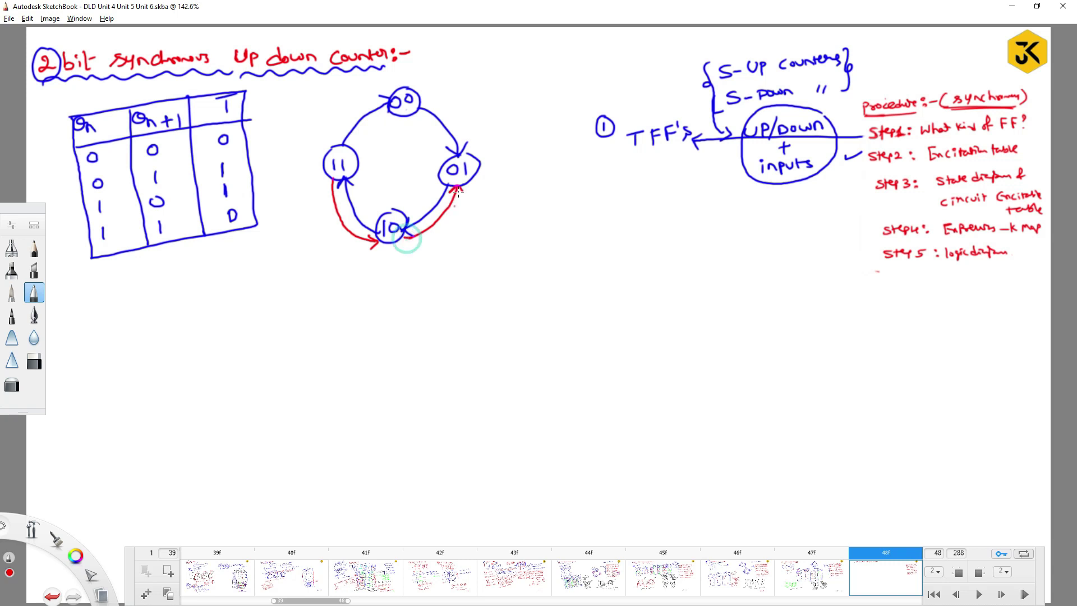
{"action": "mouse_move", "coordinate": [472, 151]}
{"action": "left_mouse_down"}
{"action": "mouse_move", "coordinate": [421, 91]}
{"action": "mouse_move", "coordinate": [425, 101]}
{"action": "mouse_move", "coordinate": [350, 135]}
{"action": "mouse_move", "coordinate": [359, 143]}
{"action": "left_mouse_up"}
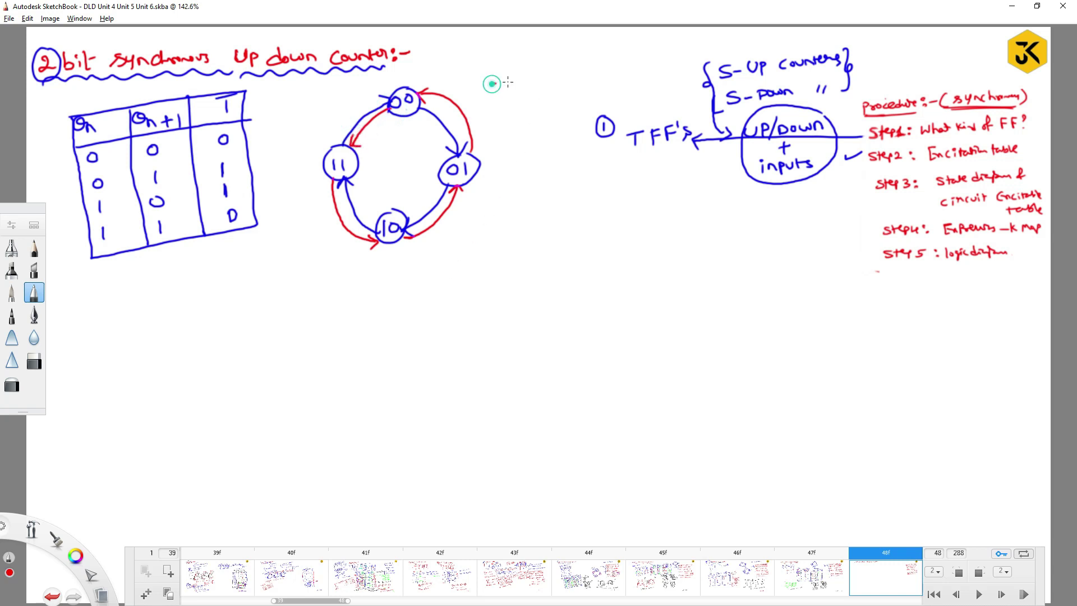
- Write the legend: red '— Down' and blue '— UP'
{"action": "left_click_drag", "start_coordinate": [491, 83], "coordinate": [574, 74]}
{"action": "left_click_drag", "start_coordinate": [76, 556], "coordinate": [79, 521]}
{"action": "left_click_drag", "start_coordinate": [494, 101], "coordinate": [542, 101]}
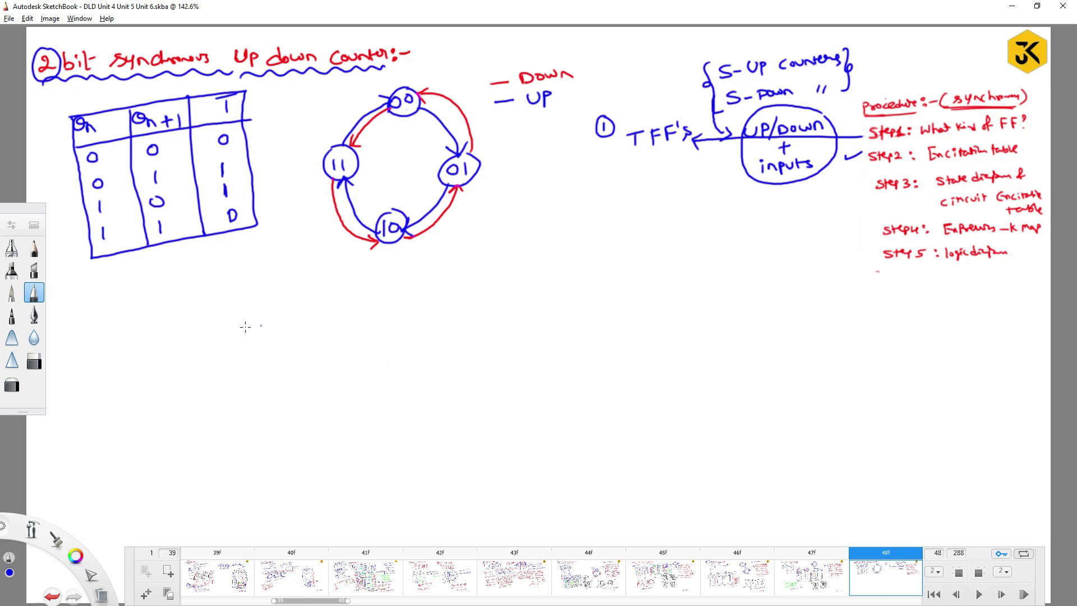
- Write PS and NS headings, then erase them with the Eraser
{"action": "left_click_drag", "start_coordinate": [192, 296], "coordinate": [214, 293]}
{"action": "mouse_move", "coordinate": [308, 286]}
{"action": "left_mouse_down"}
{"action": "mouse_move", "coordinate": [323, 274]}
{"action": "mouse_move", "coordinate": [335, 283]}
{"action": "left_mouse_up"}
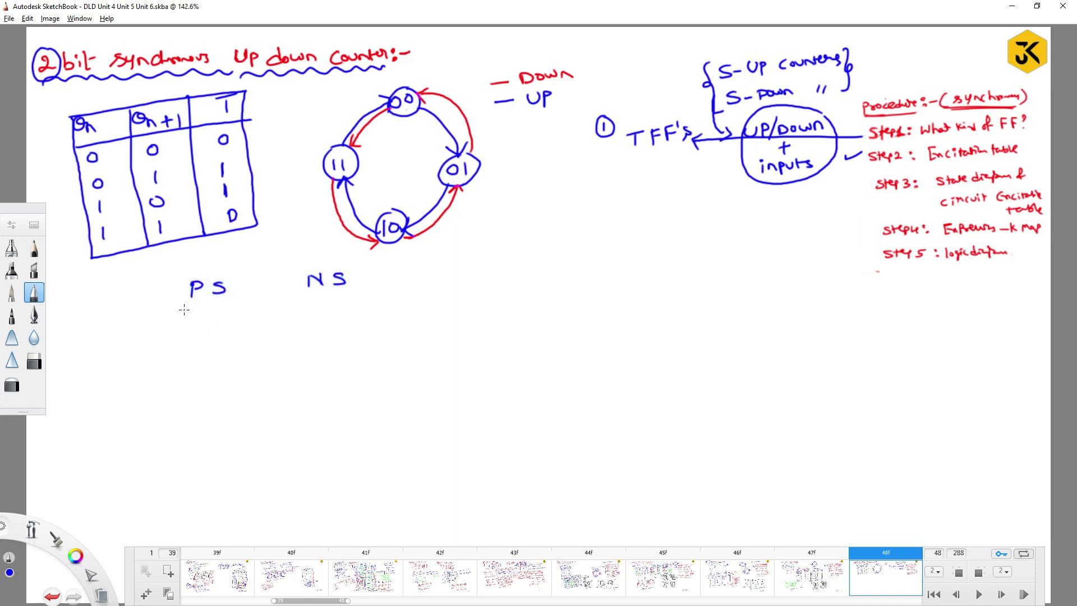
{"action": "left_click", "coordinate": [34, 362]}
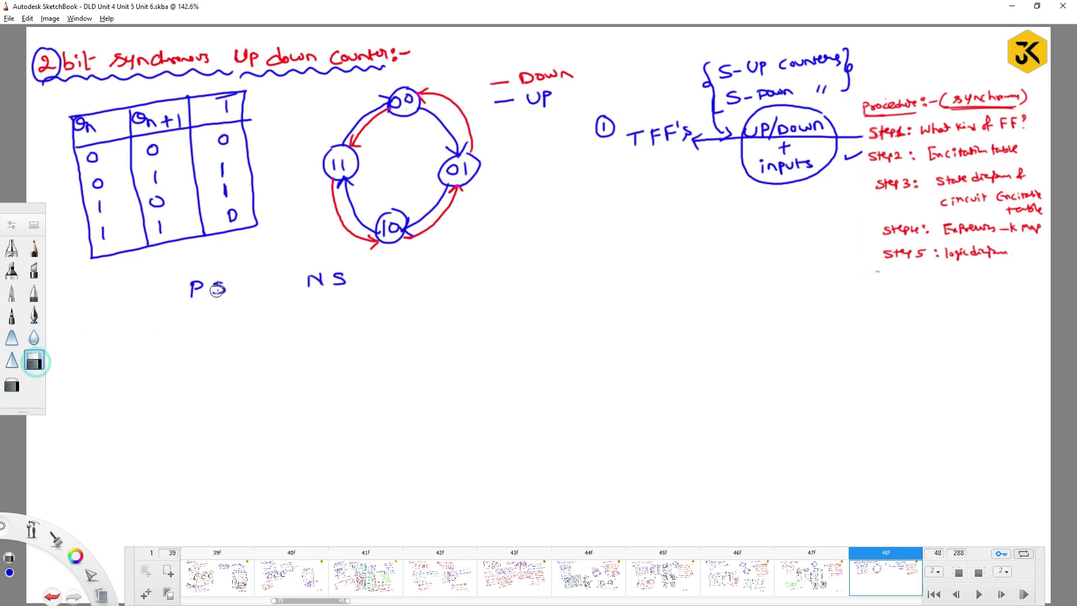
{"action": "left_click_drag", "start_coordinate": [193, 287], "coordinate": [343, 283]}
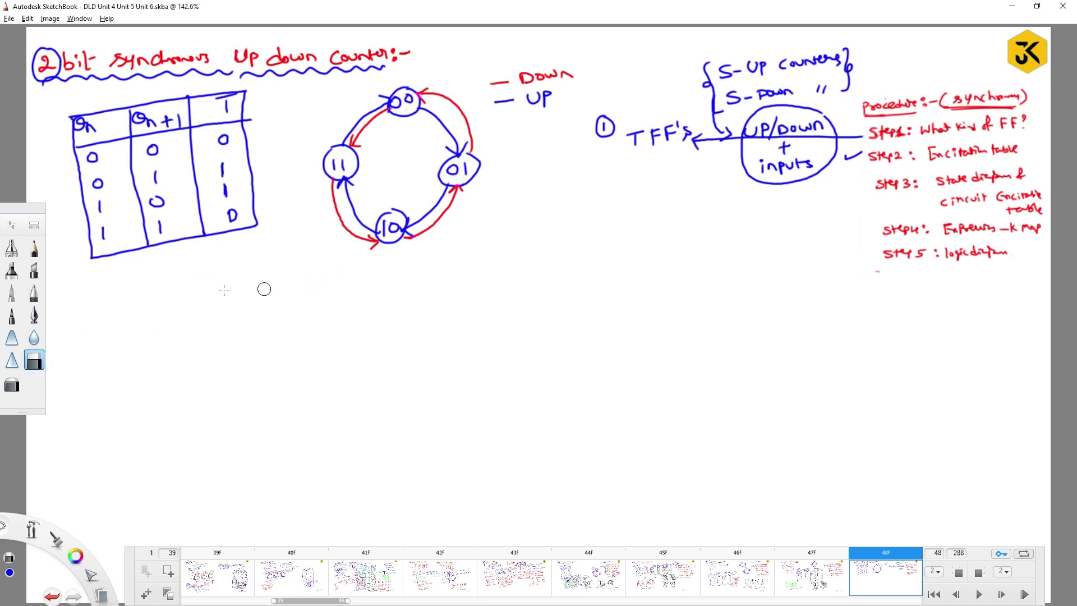
{"action": "left_click", "coordinate": [35, 292]}
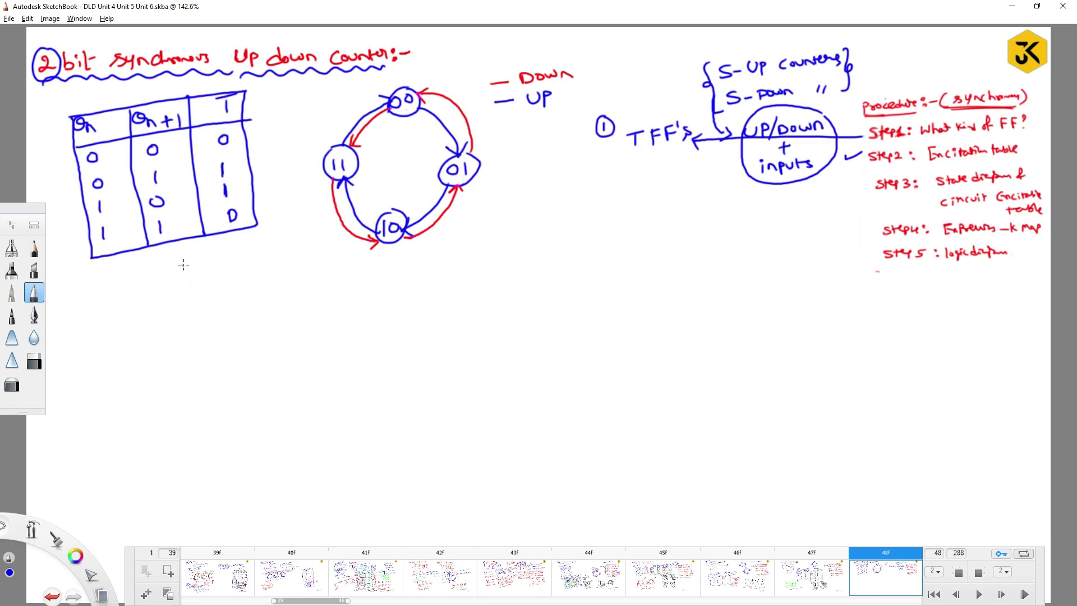
- Write column labels Q2 Q1 and Q2N Q1N under underlined PS and NS headings
{"action": "mouse_move", "coordinate": [188, 262]}
{"action": "left_mouse_down"}
{"action": "mouse_move", "coordinate": [201, 275]}
{"action": "mouse_move", "coordinate": [357, 256]}
{"action": "left_mouse_up"}
{"action": "left_click", "coordinate": [271, 267]}
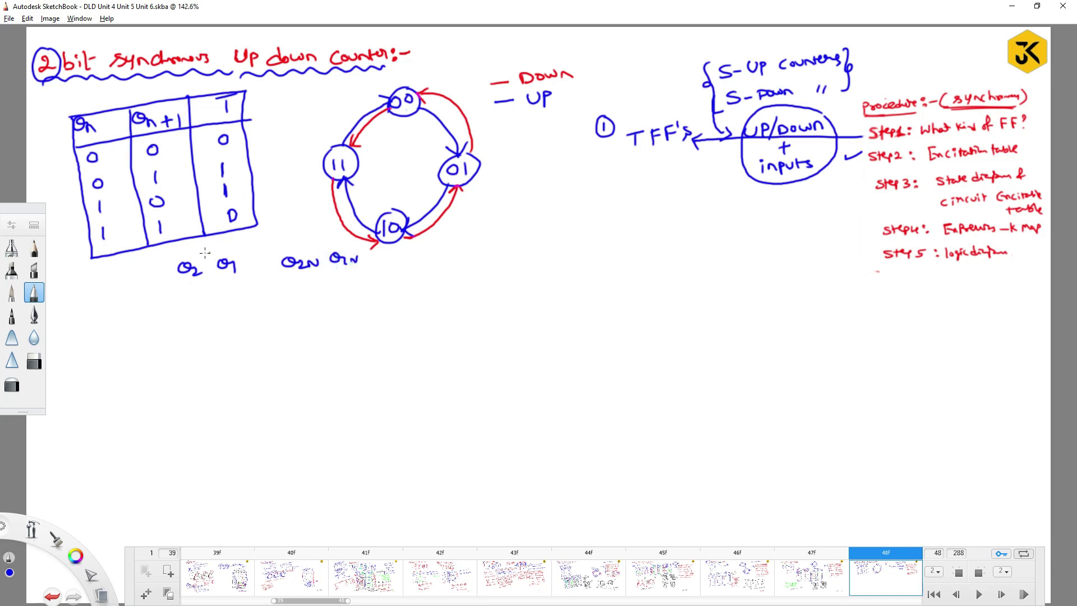
{"action": "left_click", "coordinate": [203, 246]}
{"action": "left_click_drag", "start_coordinate": [212, 240], "coordinate": [221, 253]}
{"action": "mouse_move", "coordinate": [305, 242]}
{"action": "left_mouse_down"}
{"action": "mouse_move", "coordinate": [314, 231]}
{"action": "mouse_move", "coordinate": [328, 240]}
{"action": "left_mouse_up"}
{"action": "left_click_drag", "start_coordinate": [303, 245], "coordinate": [329, 244]}
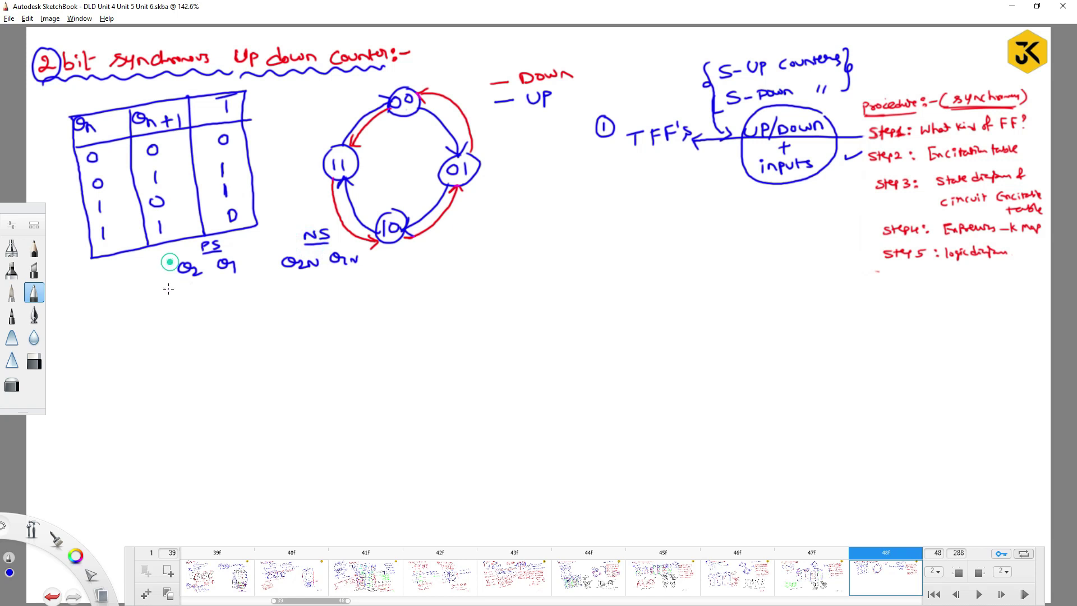
- Draw the table's left edge, top line, header underline and PS/NS divider
{"action": "mouse_move", "coordinate": [168, 261]}
{"action": "left_mouse_down"}
{"action": "mouse_move", "coordinate": [167, 329]}
{"action": "mouse_move", "coordinate": [275, 255]}
{"action": "mouse_move", "coordinate": [371, 245]}
{"action": "mouse_move", "coordinate": [384, 421]}
{"action": "left_mouse_up"}
{"action": "left_click_drag", "start_coordinate": [167, 288], "coordinate": [363, 270]}
{"action": "left_click_drag", "start_coordinate": [251, 257], "coordinate": [249, 439]}
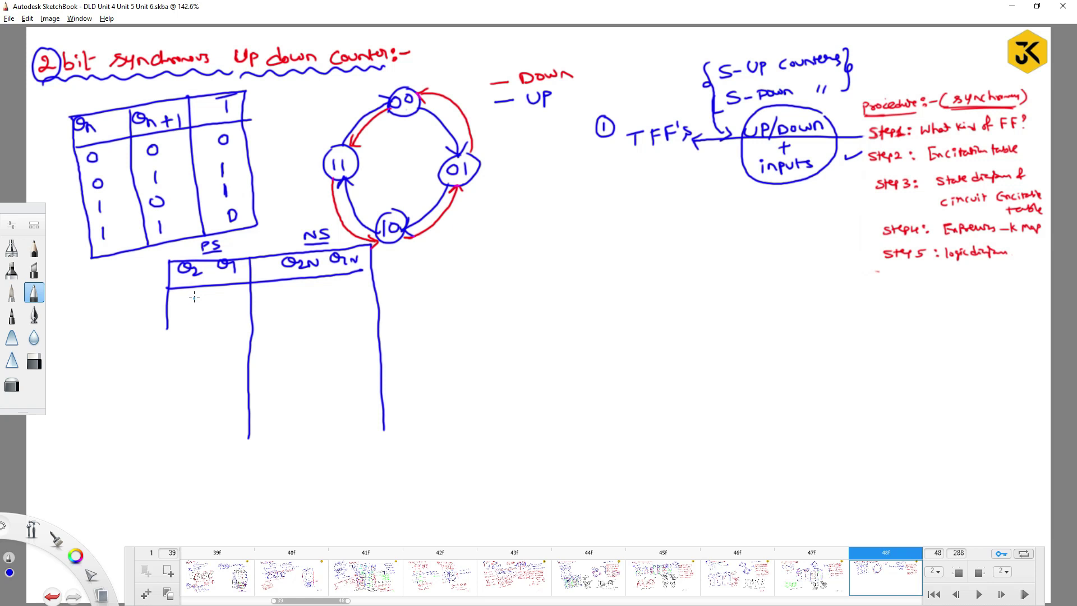
- Write present states 00, 01, 10, 11 and next state 01 in the first row
{"action": "mouse_move", "coordinate": [193, 297]}
{"action": "left_mouse_down"}
{"action": "mouse_move", "coordinate": [229, 295]}
{"action": "mouse_move", "coordinate": [192, 317]}
{"action": "mouse_move", "coordinate": [221, 329]}
{"action": "left_mouse_up"}
{"action": "mouse_move", "coordinate": [193, 336]}
{"action": "left_mouse_down"}
{"action": "mouse_move", "coordinate": [191, 349]}
{"action": "mouse_move", "coordinate": [222, 338]}
{"action": "mouse_move", "coordinate": [196, 382]}
{"action": "mouse_move", "coordinate": [223, 379]}
{"action": "left_mouse_up"}
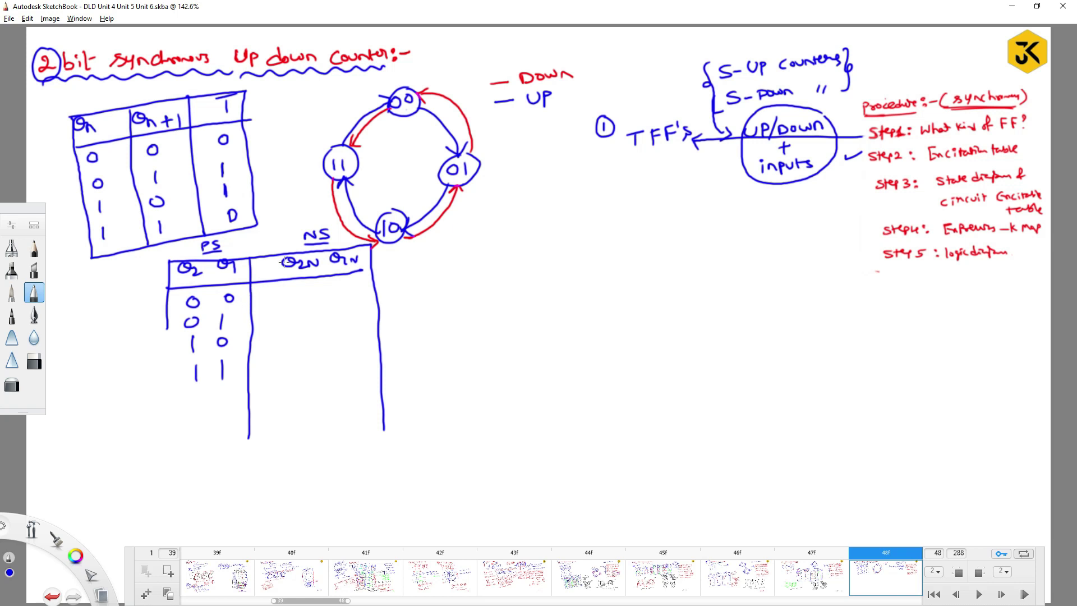
{"action": "mouse_move", "coordinate": [304, 285]}
{"action": "left_mouse_down"}
{"action": "mouse_move", "coordinate": [294, 289]}
{"action": "mouse_move", "coordinate": [303, 288]}
{"action": "left_mouse_up"}
{"action": "left_click_drag", "start_coordinate": [330, 284], "coordinate": [331, 299]}
{"action": "left_click", "coordinate": [346, 286]}
- Write next states 10, 11, 00 and rule a line under the up-count rows
{"action": "left_click_drag", "start_coordinate": [477, 174], "coordinate": [492, 168]}
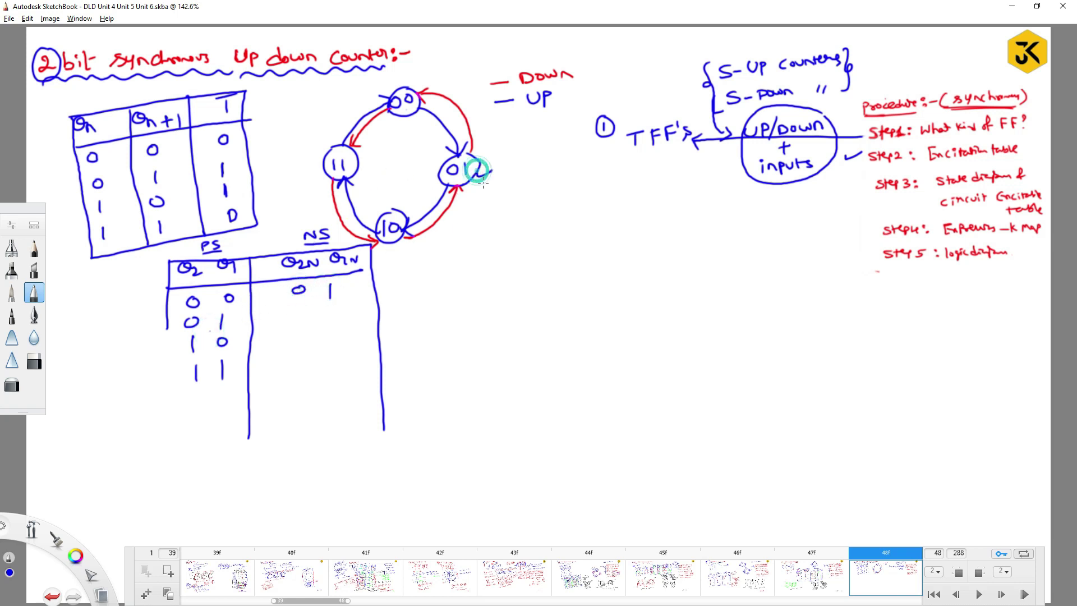
{"action": "mouse_move", "coordinate": [295, 309]}
{"action": "left_mouse_down"}
{"action": "mouse_move", "coordinate": [296, 319]}
{"action": "mouse_move", "coordinate": [328, 308]}
{"action": "left_mouse_up"}
{"action": "left_click_drag", "start_coordinate": [407, 246], "coordinate": [413, 246]}
{"action": "mouse_move", "coordinate": [296, 327]}
{"action": "left_mouse_down"}
{"action": "mouse_move", "coordinate": [297, 343]}
{"action": "mouse_move", "coordinate": [335, 340]}
{"action": "mouse_move", "coordinate": [297, 361]}
{"action": "mouse_move", "coordinate": [340, 355]}
{"action": "left_mouse_up"}
{"action": "mouse_move", "coordinate": [167, 325]}
{"action": "left_mouse_down"}
{"action": "mouse_move", "coordinate": [170, 392]}
{"action": "mouse_move", "coordinate": [380, 380]}
{"action": "left_mouse_up"}
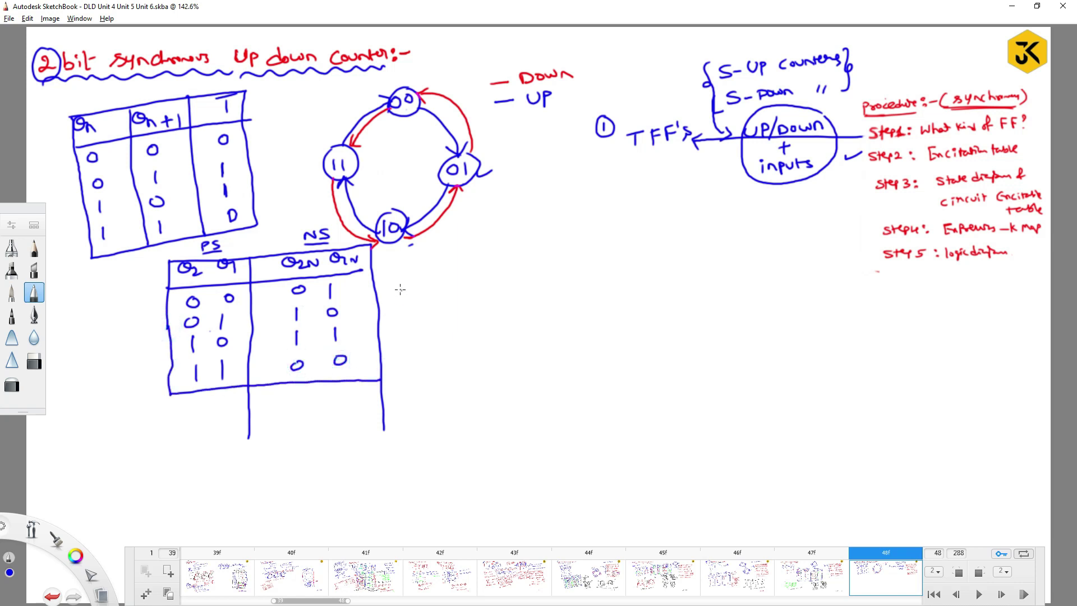
{"action": "left_click", "coordinate": [363, 287]}
{"action": "mouse_move", "coordinate": [73, 555]}
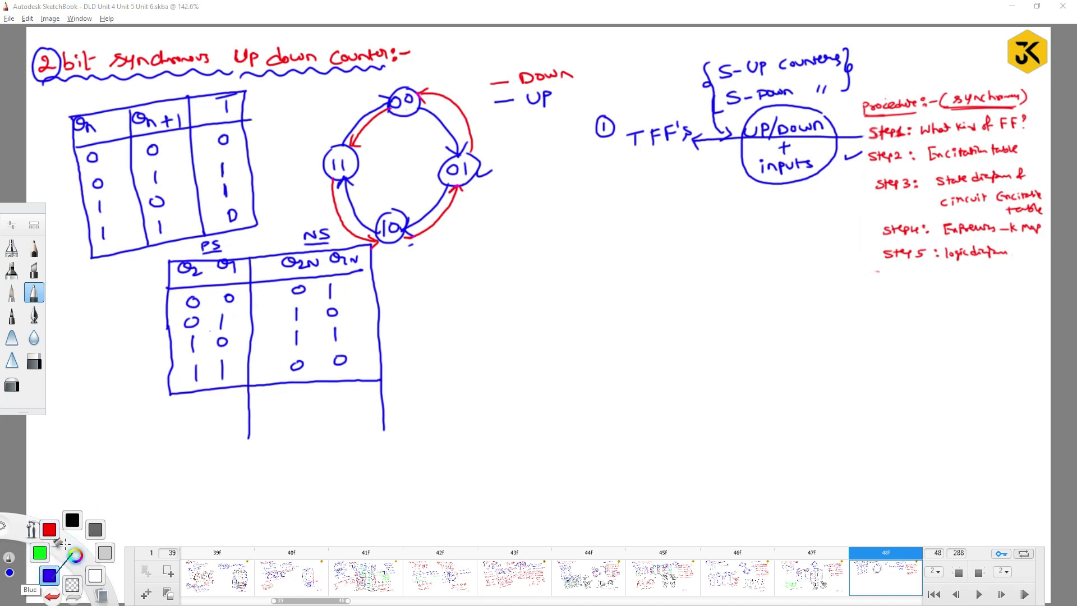
- Bracket the blue rows, then write red present states 00, 01, 10, 11 below them
{"action": "mouse_move", "coordinate": [199, 290]}
{"action": "left_mouse_down"}
{"action": "mouse_move", "coordinate": [183, 378]}
{"action": "mouse_move", "coordinate": [209, 390]}
{"action": "mouse_move", "coordinate": [345, 380]}
{"action": "mouse_move", "coordinate": [371, 343]}
{"action": "mouse_move", "coordinate": [373, 295]}
{"action": "mouse_move", "coordinate": [344, 270]}
{"action": "mouse_move", "coordinate": [178, 291]}
{"action": "left_mouse_up"}
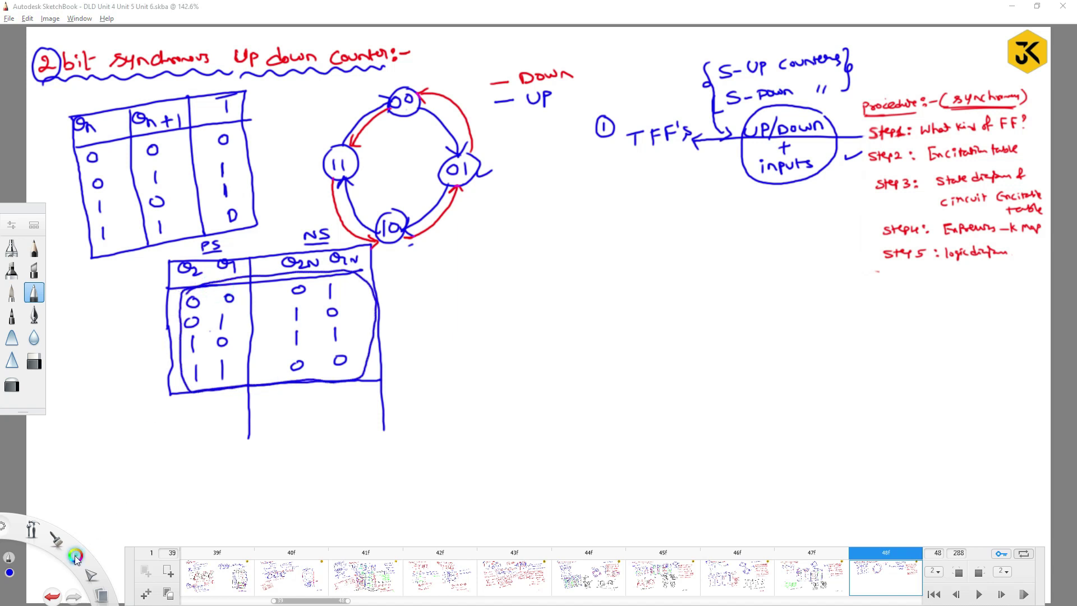
{"action": "mouse_move", "coordinate": [75, 555]}
{"action": "left_click", "coordinate": [52, 528]}
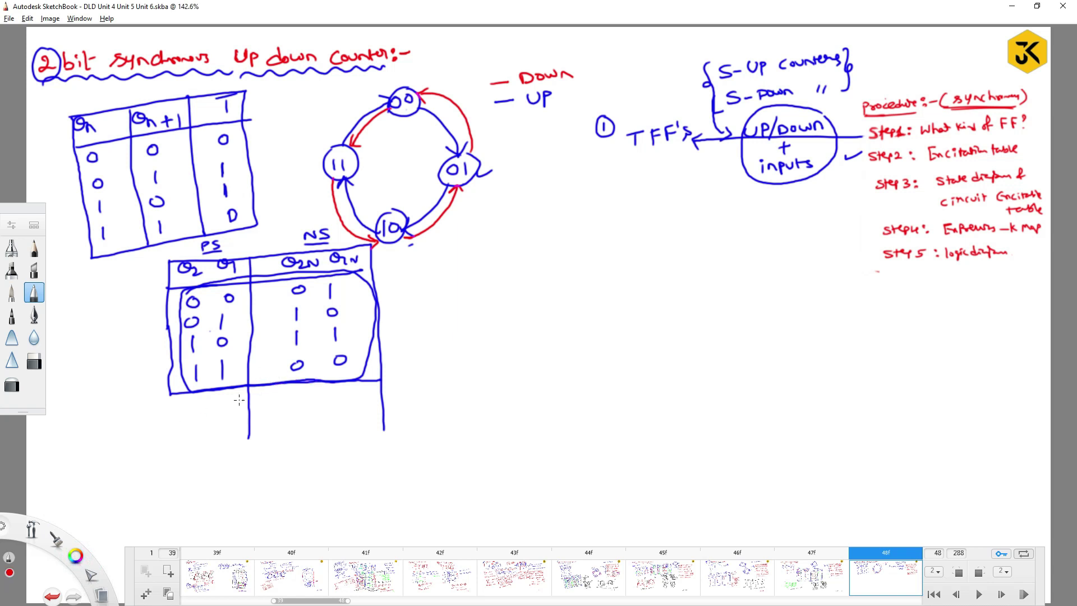
{"action": "mouse_move", "coordinate": [202, 398]}
{"action": "left_mouse_down"}
{"action": "mouse_move", "coordinate": [225, 397]}
{"action": "mouse_move", "coordinate": [200, 425]}
{"action": "mouse_move", "coordinate": [222, 433]}
{"action": "mouse_move", "coordinate": [201, 462]}
{"action": "left_mouse_up"}
{"action": "mouse_move", "coordinate": [225, 448]}
{"action": "left_mouse_down"}
{"action": "mouse_move", "coordinate": [204, 489]}
{"action": "mouse_move", "coordinate": [226, 490]}
{"action": "left_mouse_up"}
- Write next state 11 and mark the down path 00→11 and state 01 on the diagram
{"action": "left_click_drag", "start_coordinate": [408, 81], "coordinate": [418, 77]}
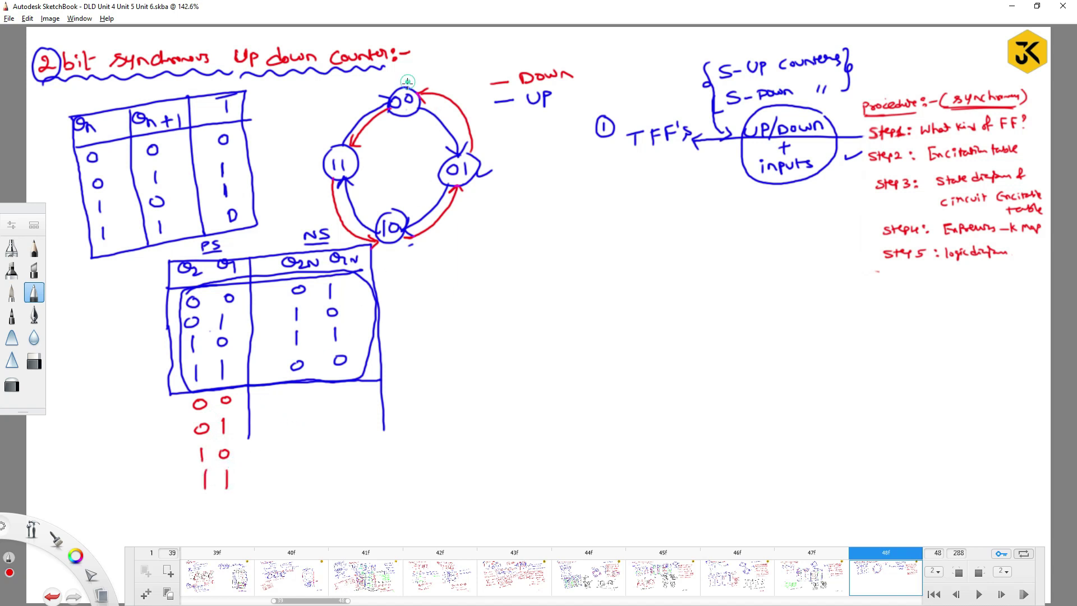
{"action": "left_click", "coordinate": [402, 168]}
{"action": "mouse_move", "coordinate": [298, 389]}
{"action": "left_mouse_down"}
{"action": "mouse_move", "coordinate": [297, 404]}
{"action": "mouse_move", "coordinate": [321, 404]}
{"action": "left_mouse_up"}
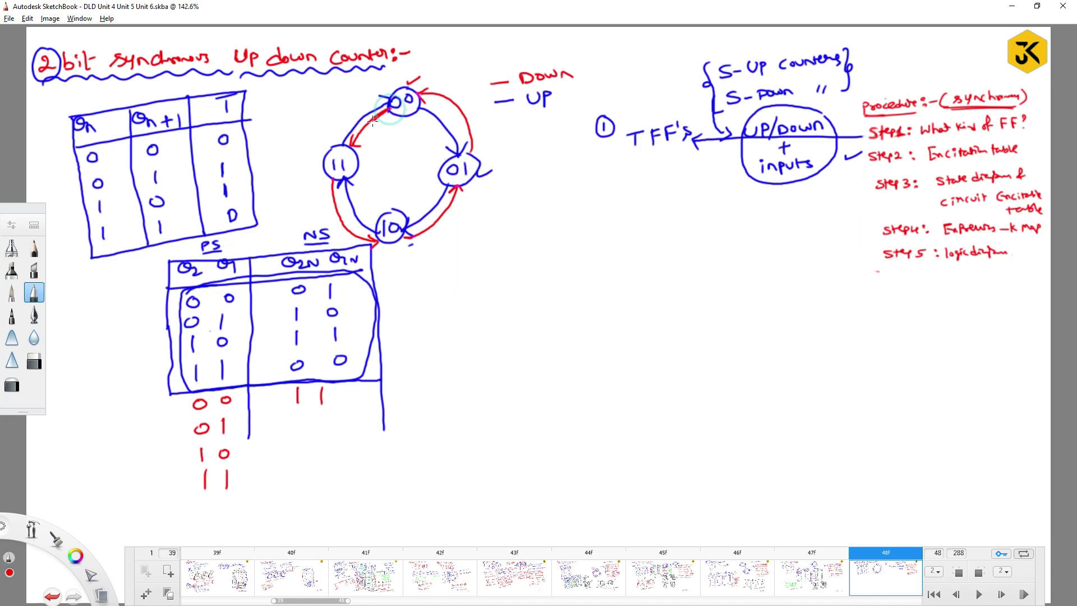
{"action": "left_click_drag", "start_coordinate": [408, 77], "coordinate": [420, 74]}
{"action": "left_click_drag", "start_coordinate": [389, 109], "coordinate": [353, 143]}
{"action": "mouse_move", "coordinate": [357, 151]}
{"action": "left_mouse_down"}
{"action": "mouse_move", "coordinate": [323, 152]}
{"action": "mouse_move", "coordinate": [332, 181]}
{"action": "mouse_move", "coordinate": [358, 164]}
{"action": "left_mouse_up"}
{"action": "mouse_move", "coordinate": [468, 166]}
{"action": "left_mouse_down"}
{"action": "mouse_move", "coordinate": [450, 152]}
{"action": "mouse_move", "coordinate": [440, 182]}
{"action": "mouse_move", "coordinate": [478, 160]}
{"action": "left_mouse_up"}
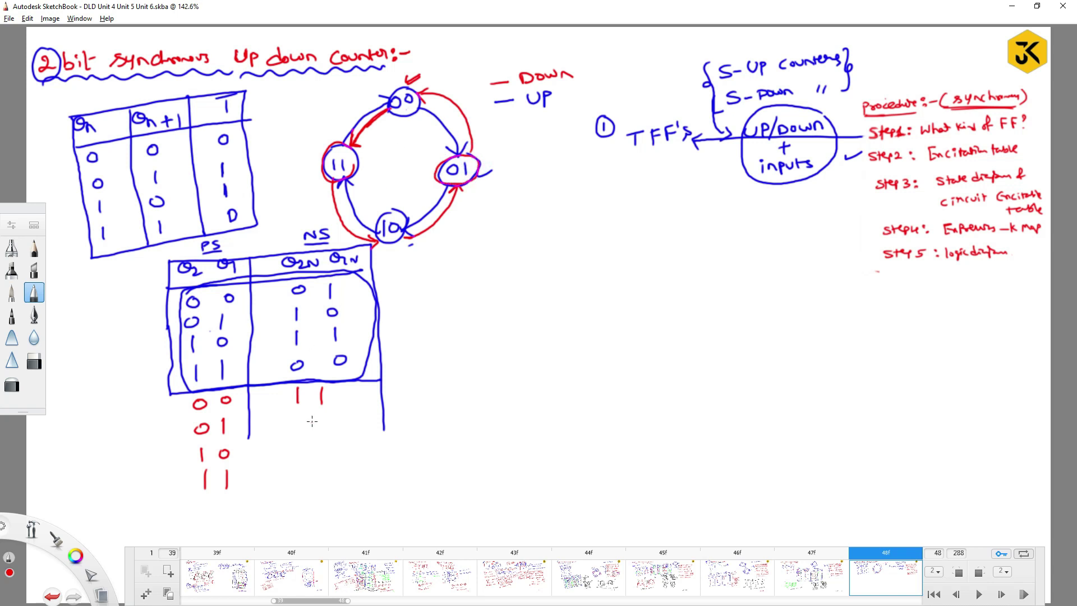
- Write red next states 00 and 01, extending the PS divider downward in blue
{"action": "left_click_drag", "start_coordinate": [302, 414], "coordinate": [322, 416]}
{"action": "mouse_move", "coordinate": [69, 557]}
{"action": "left_click", "coordinate": [46, 581]}
{"action": "left_click_drag", "start_coordinate": [247, 433], "coordinate": [248, 504]}
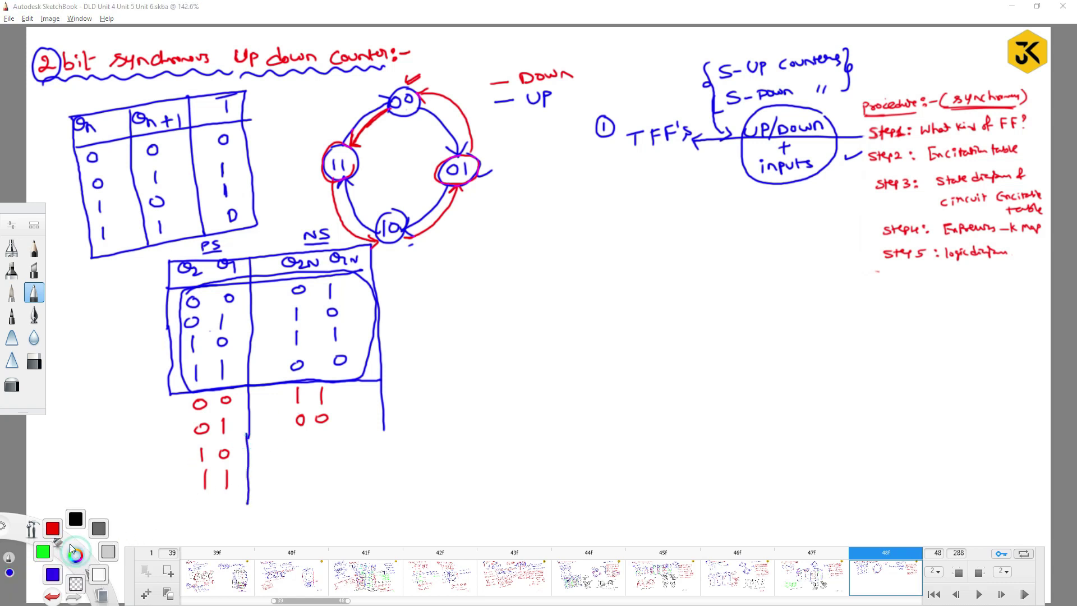
{"action": "left_click", "coordinate": [114, 551]}
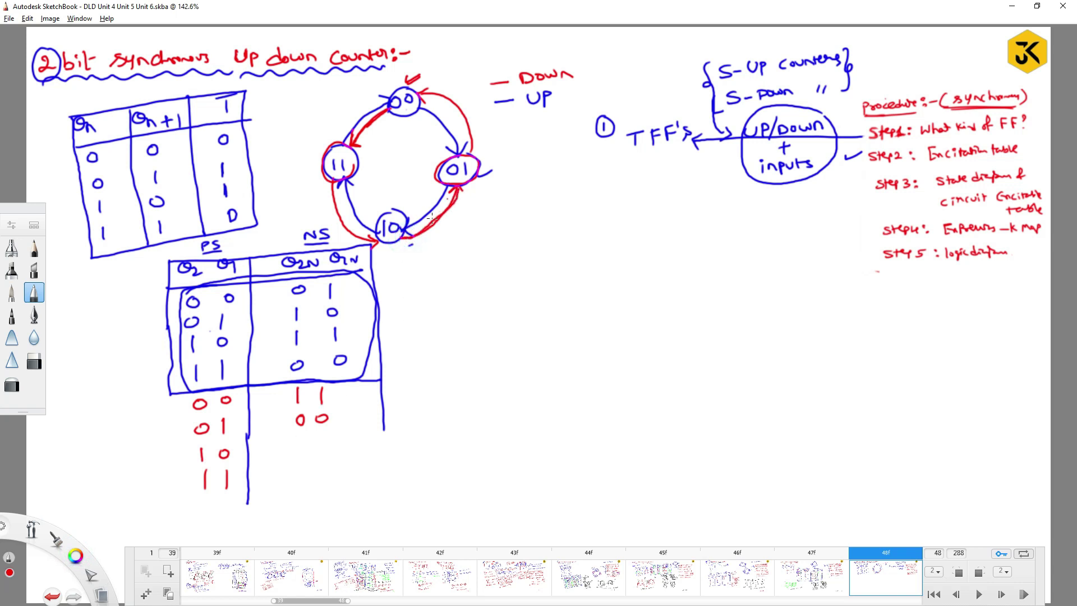
{"action": "mouse_move", "coordinate": [307, 439]}
{"action": "left_mouse_down"}
{"action": "mouse_move", "coordinate": [323, 450]}
{"action": "mouse_move", "coordinate": [298, 484]}
{"action": "mouse_move", "coordinate": [323, 465]}
{"action": "left_mouse_up"}
- Draw the table's remaining left, bottom and right edges in blue
{"action": "left_click", "coordinate": [175, 427]}
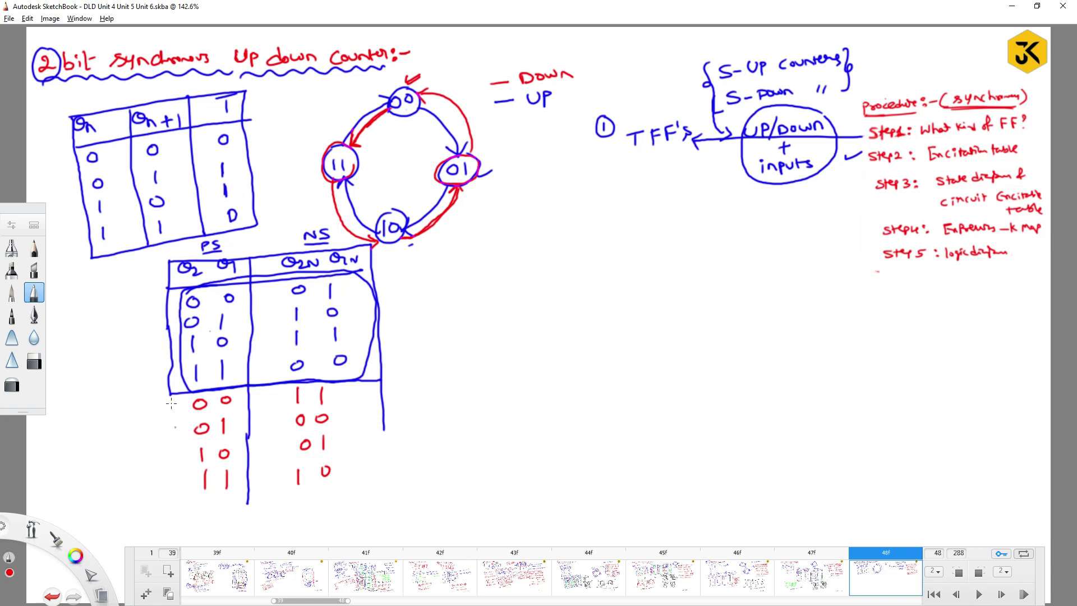
{"action": "left_click", "coordinate": [71, 551]}
{"action": "left_click", "coordinate": [73, 518]}
{"action": "mouse_move", "coordinate": [170, 389]}
{"action": "left_mouse_down"}
{"action": "mouse_move", "coordinate": [173, 504]}
{"action": "mouse_move", "coordinate": [386, 495]}
{"action": "mouse_move", "coordinate": [393, 425]}
{"action": "left_mouse_up"}
{"action": "left_click", "coordinate": [161, 527]}
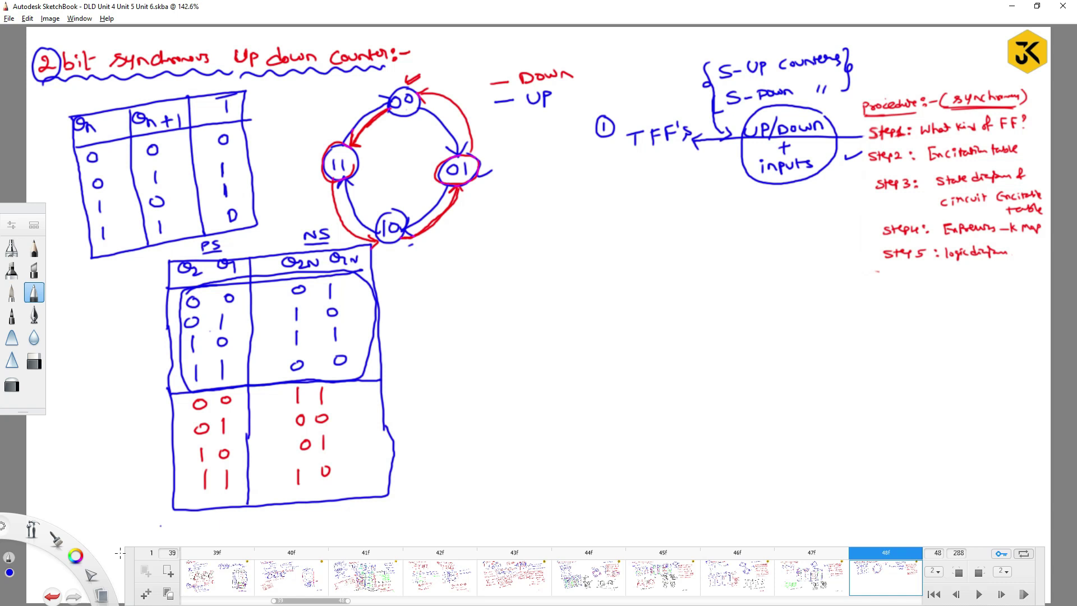
- Outline the down-count rows in red
{"action": "left_click", "coordinate": [75, 551]}
{"action": "left_click", "coordinate": [51, 516]}
{"action": "mouse_move", "coordinate": [349, 391]}
{"action": "left_mouse_down"}
{"action": "mouse_move", "coordinate": [226, 385]}
{"action": "mouse_move", "coordinate": [186, 416]}
{"action": "mouse_move", "coordinate": [204, 500]}
{"action": "mouse_move", "coordinate": [302, 499]}
{"action": "mouse_move", "coordinate": [359, 468]}
{"action": "mouse_move", "coordinate": [368, 407]}
{"action": "mouse_move", "coordinate": [341, 388]}
{"action": "left_mouse_up"}
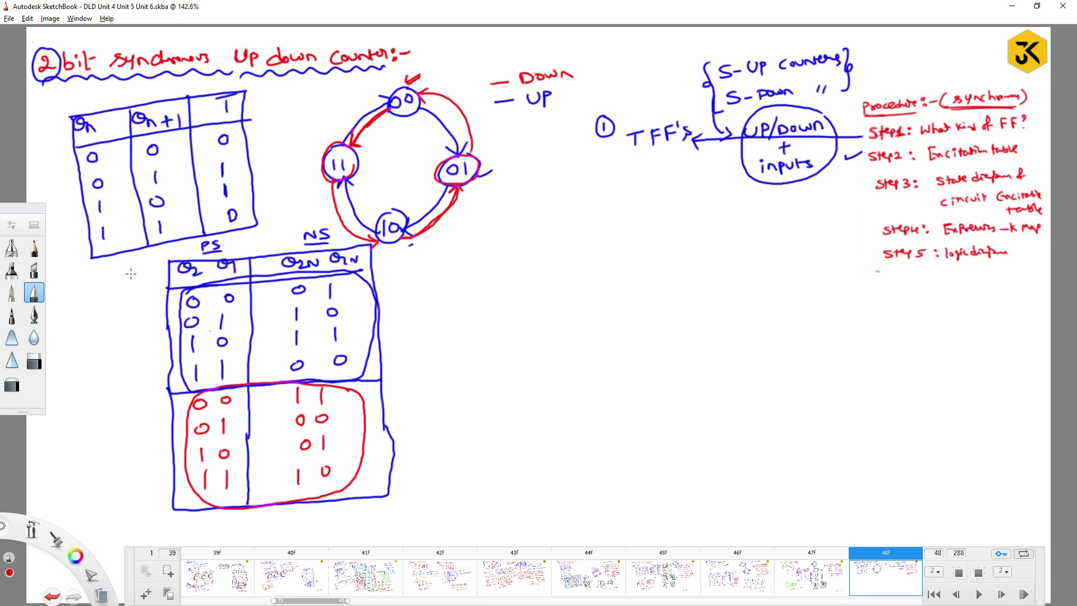
- Undo a stray dot and write a green M column beside the table
{"action": "mouse_move", "coordinate": [127, 283]}
{"action": "left_mouse_down"}
{"action": "mouse_move", "coordinate": [129, 268]}
{"action": "mouse_move", "coordinate": [144, 284]}
{"action": "left_mouse_up"}
{"action": "left_click", "coordinate": [124, 322]}
{"action": "left_click", "coordinate": [53, 596]}
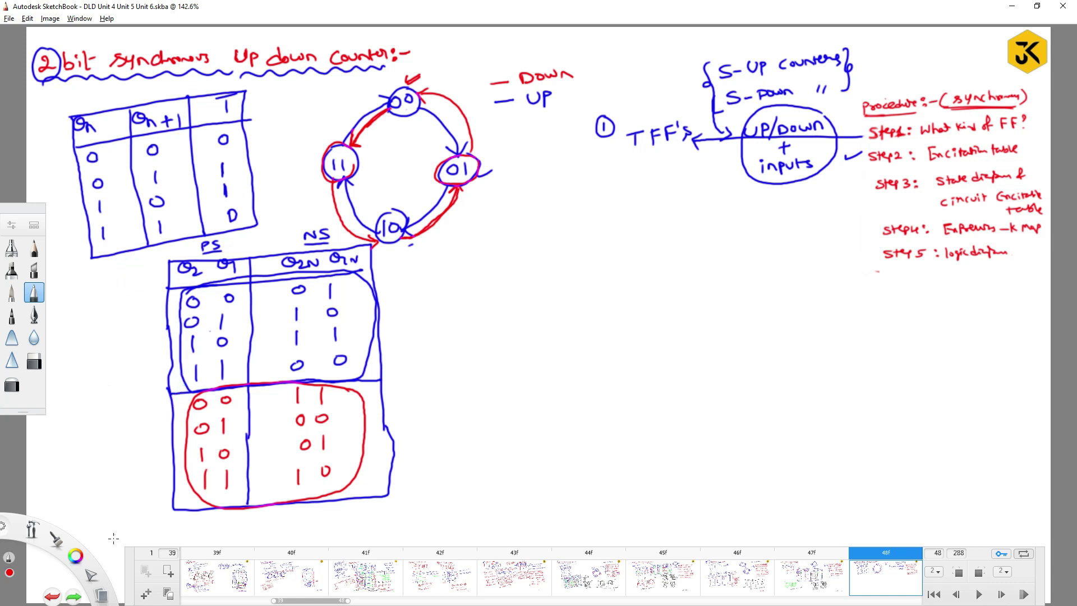
{"action": "left_click", "coordinate": [76, 556]}
{"action": "mouse_move", "coordinate": [126, 285]}
{"action": "left_mouse_down"}
{"action": "mouse_move", "coordinate": [163, 262]}
{"action": "mouse_move", "coordinate": [121, 262]}
{"action": "mouse_move", "coordinate": [112, 502]}
{"action": "mouse_move", "coordinate": [127, 511]}
{"action": "mouse_move", "coordinate": [180, 508]}
{"action": "left_mouse_up"}
- Divide the M column and write M = 0 for the up rows and 1 for the down rows
{"action": "left_click_drag", "start_coordinate": [116, 402], "coordinate": [182, 398]}
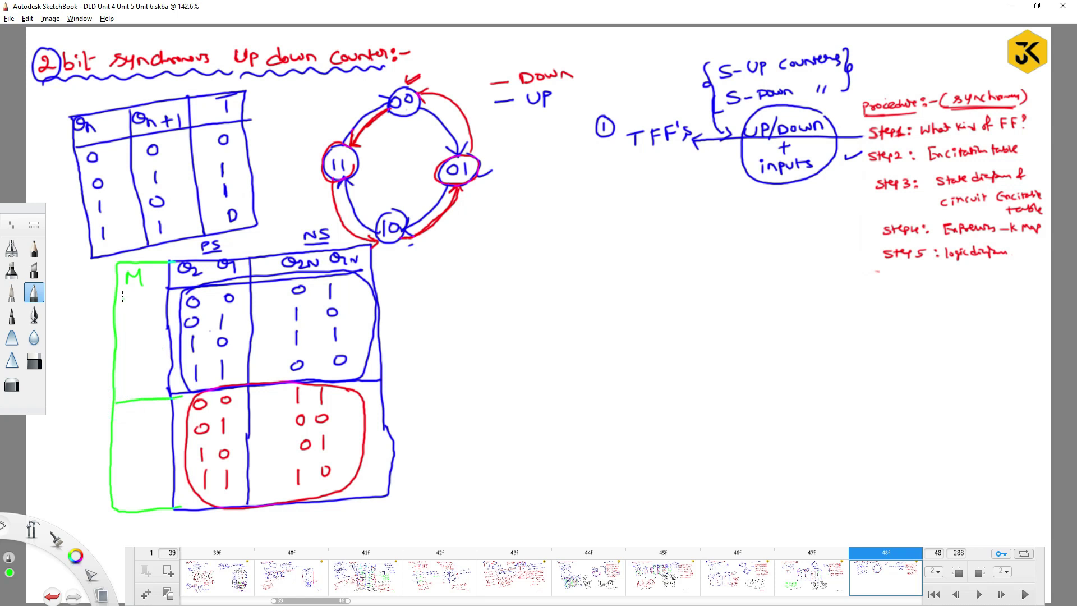
{"action": "mouse_move", "coordinate": [118, 293]}
{"action": "left_mouse_down"}
{"action": "mouse_move", "coordinate": [168, 288]}
{"action": "mouse_move", "coordinate": [146, 300]}
{"action": "mouse_move", "coordinate": [152, 363]}
{"action": "left_mouse_up"}
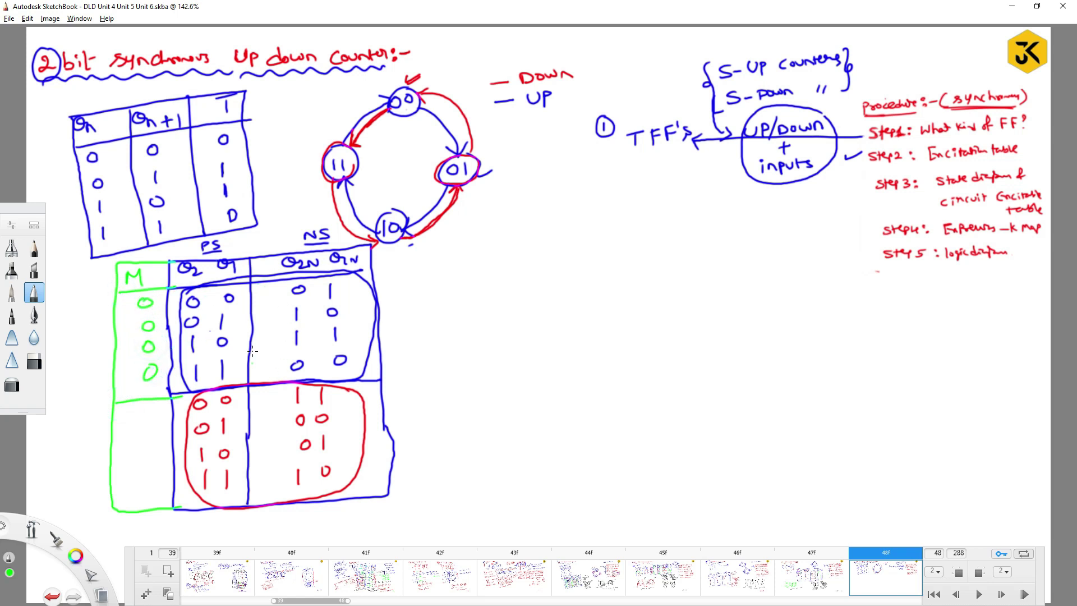
{"action": "left_click_drag", "start_coordinate": [147, 406], "coordinate": [146, 420]}
{"action": "left_click_drag", "start_coordinate": [147, 430], "coordinate": [146, 488]}
{"action": "left_click", "coordinate": [82, 525]}
- Draw a black box right of NS, split it, and label its columns T2 and T1
{"action": "mouse_move", "coordinate": [374, 245]}
{"action": "left_mouse_down"}
{"action": "mouse_move", "coordinate": [516, 241]}
{"action": "mouse_move", "coordinate": [523, 483]}
{"action": "left_mouse_up"}
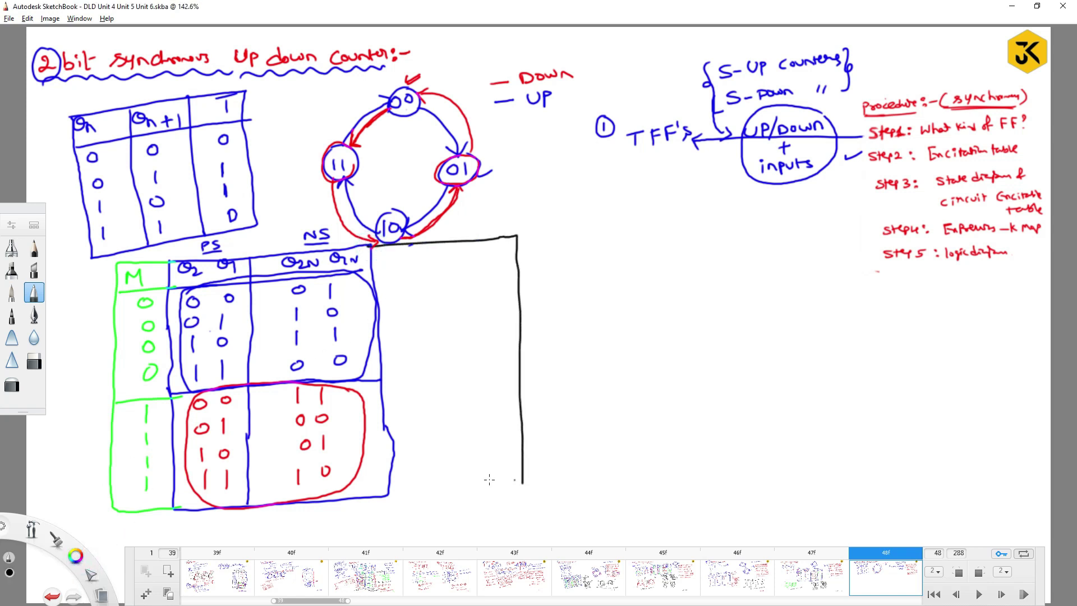
{"action": "mouse_move", "coordinate": [389, 496]}
{"action": "left_mouse_down"}
{"action": "mouse_move", "coordinate": [519, 492]}
{"action": "mouse_move", "coordinate": [523, 483]}
{"action": "left_mouse_up"}
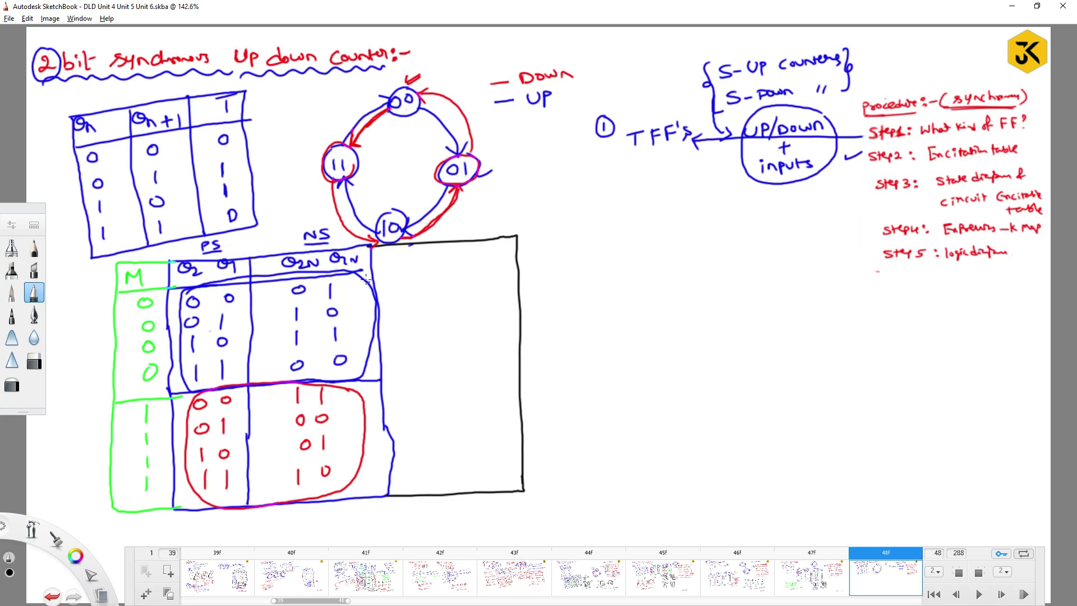
{"action": "left_click_drag", "start_coordinate": [355, 276], "coordinate": [532, 271]}
{"action": "left_click_drag", "start_coordinate": [376, 376], "coordinate": [525, 366]}
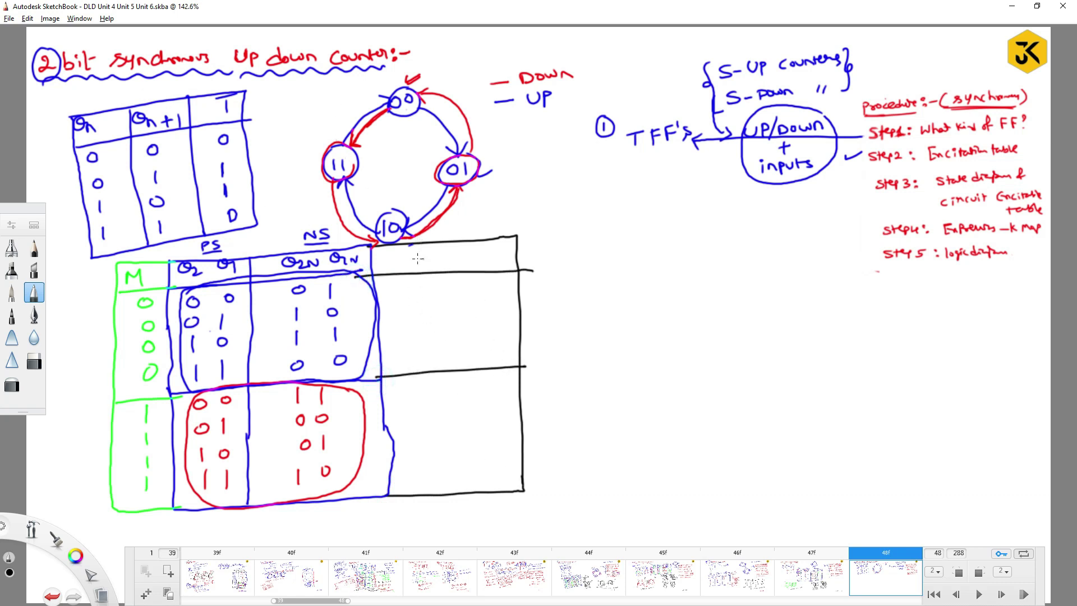
{"action": "left_click_drag", "start_coordinate": [400, 255], "coordinate": [414, 253]}
{"action": "mouse_move", "coordinate": [407, 254]}
{"action": "left_mouse_down"}
{"action": "mouse_move", "coordinate": [408, 268]}
{"action": "mouse_move", "coordinate": [446, 275]}
{"action": "mouse_move", "coordinate": [455, 500]}
{"action": "left_mouse_up"}
{"action": "left_click_drag", "start_coordinate": [474, 249], "coordinate": [486, 248]}
{"action": "left_click_drag", "start_coordinate": [480, 249], "coordinate": [490, 262]}
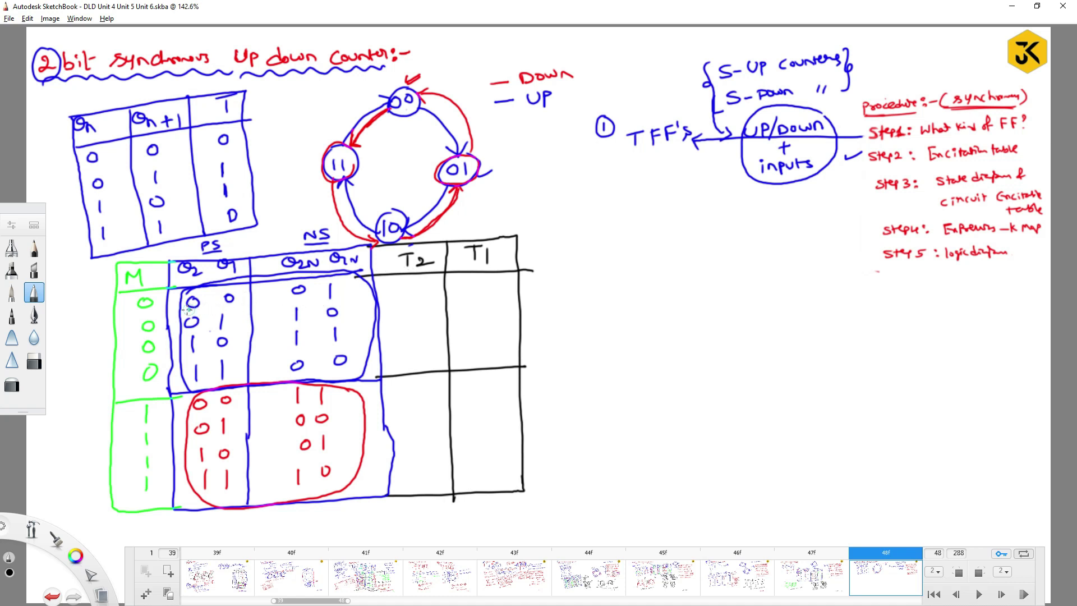
- Underline the row-one Q2 bits and begin the T2 column with 0
{"action": "left_click_drag", "start_coordinate": [187, 308], "coordinate": [209, 308]}
{"action": "left_click_drag", "start_coordinate": [289, 302], "coordinate": [304, 301]}
{"action": "left_click_drag", "start_coordinate": [418, 280], "coordinate": [412, 330]}
{"action": "left_click", "coordinate": [315, 328]}
- Write T2 = 1 in the fourth row and fill the up-count T1 entries with 1s
{"action": "left_click", "coordinate": [415, 354]}
{"action": "left_click_drag", "start_coordinate": [414, 353], "coordinate": [415, 364]}
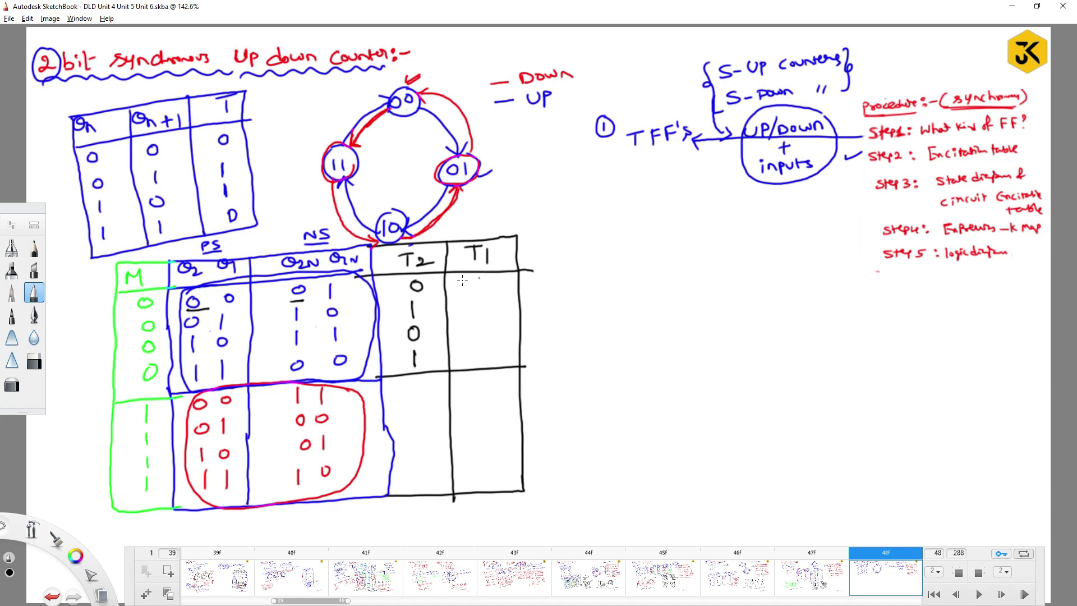
{"action": "left_click_drag", "start_coordinate": [470, 280], "coordinate": [471, 368]}
- Write lower T2 bits 1, 0, 1, 0, fill lower T1 with 1s, and tick step 3
{"action": "left_click_drag", "start_coordinate": [195, 414], "coordinate": [209, 413]}
{"action": "left_click_drag", "start_coordinate": [292, 408], "coordinate": [302, 408]}
{"action": "left_click_drag", "start_coordinate": [411, 383], "coordinate": [408, 470]}
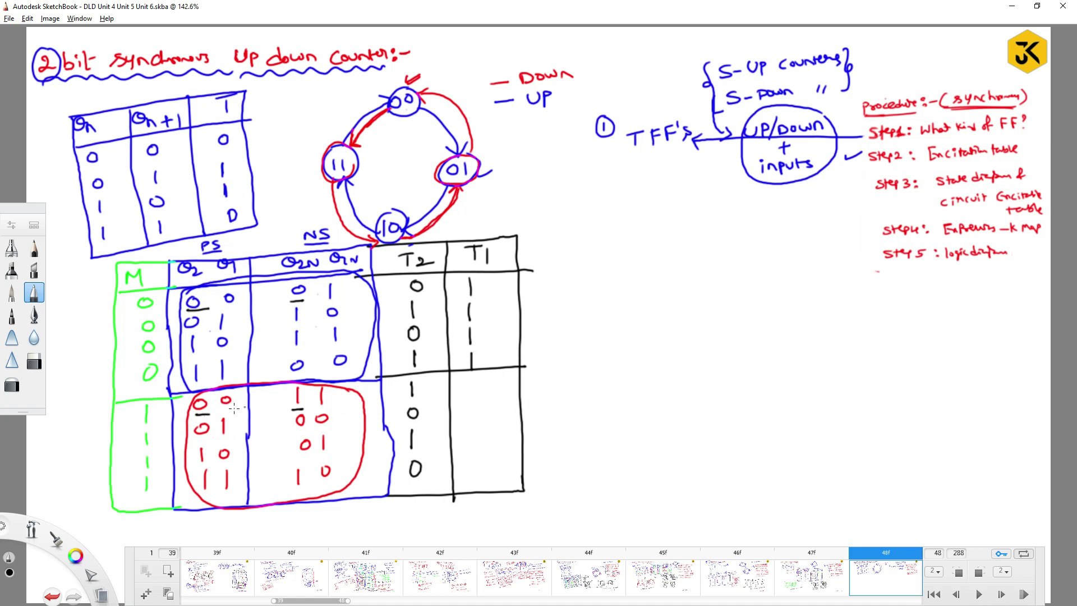
{"action": "left_click", "coordinate": [333, 405]}
{"action": "left_click", "coordinate": [229, 433]}
{"action": "left_click", "coordinate": [338, 453]}
{"action": "left_click", "coordinate": [240, 490]}
{"action": "left_click_drag", "start_coordinate": [469, 380], "coordinate": [478, 470]}
{"action": "left_click_drag", "start_coordinate": [844, 183], "coordinate": [869, 180]}
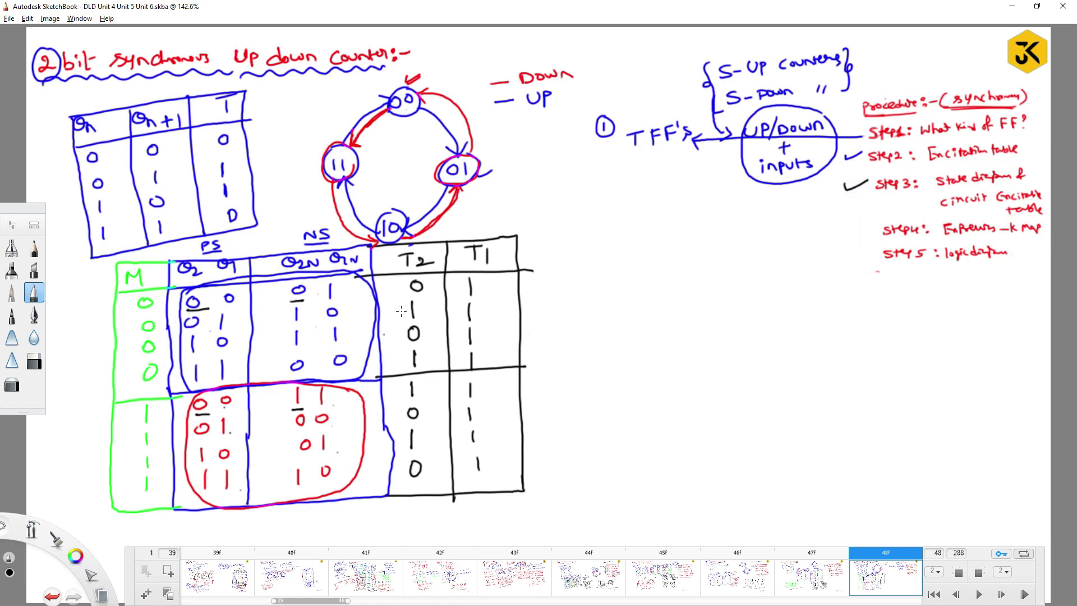
- In red, write the T2 title, circle the T2 column and outline the M and PS headers
{"action": "mouse_move", "coordinate": [75, 554]}
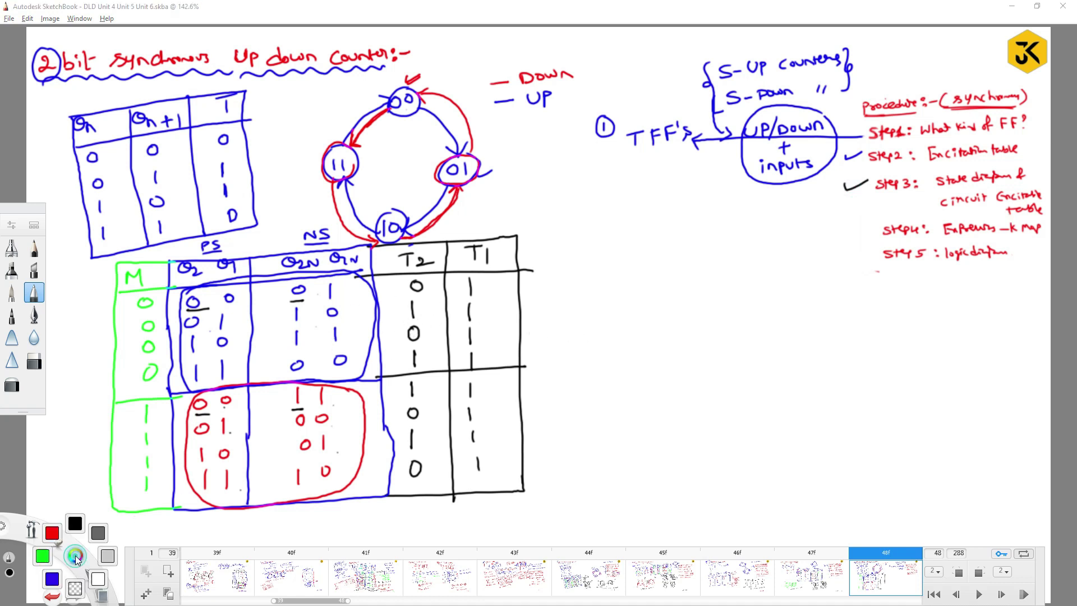
{"action": "left_click", "coordinate": [51, 535]}
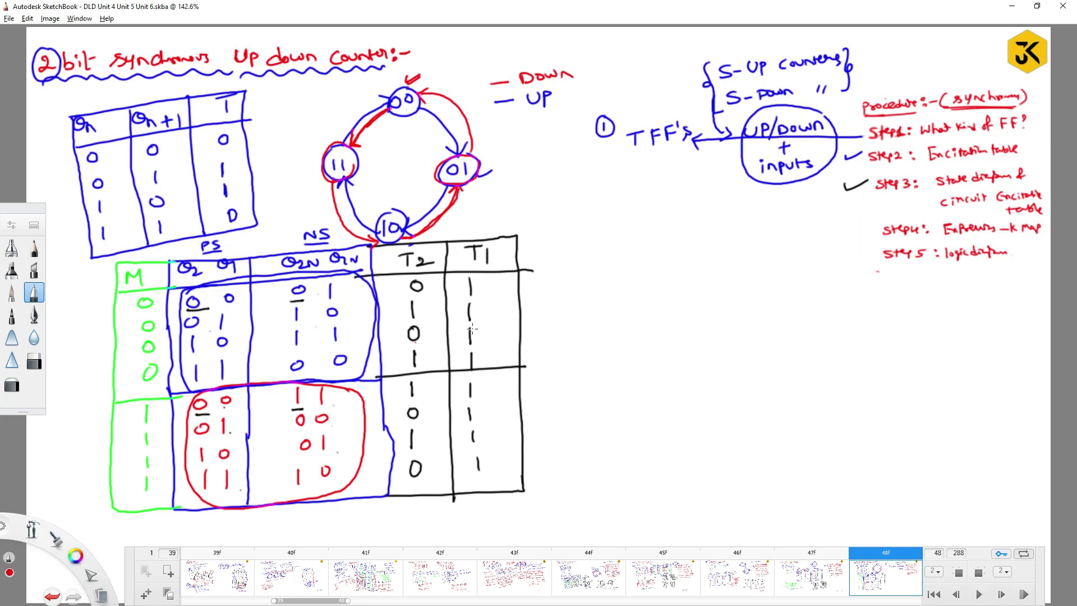
{"action": "mouse_move", "coordinate": [523, 176]}
{"action": "left_mouse_down"}
{"action": "mouse_move", "coordinate": [538, 173]}
{"action": "mouse_move", "coordinate": [532, 190]}
{"action": "mouse_move", "coordinate": [550, 191]}
{"action": "left_mouse_up"}
{"action": "mouse_move", "coordinate": [433, 241]}
{"action": "left_mouse_down"}
{"action": "mouse_move", "coordinate": [406, 244]}
{"action": "mouse_move", "coordinate": [394, 281]}
{"action": "mouse_move", "coordinate": [406, 480]}
{"action": "mouse_move", "coordinate": [431, 479]}
{"action": "mouse_move", "coordinate": [435, 244]}
{"action": "left_mouse_up"}
{"action": "mouse_move", "coordinate": [123, 270]}
{"action": "left_mouse_down"}
{"action": "mouse_move", "coordinate": [173, 251]}
{"action": "mouse_move", "coordinate": [250, 258]}
{"action": "left_mouse_up"}
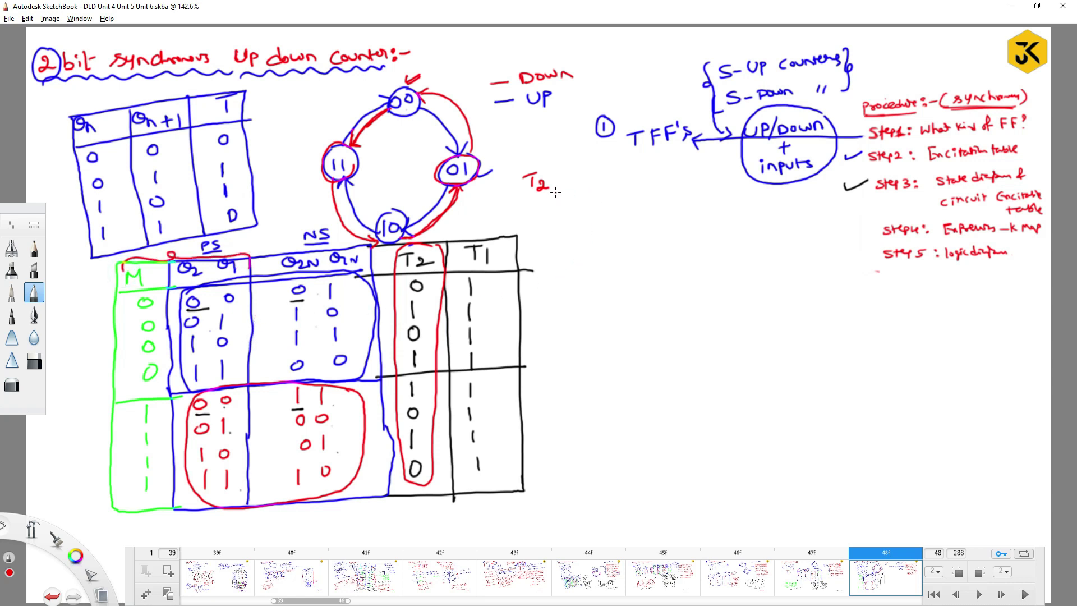
- Draw the 2×4 T2 K-map grid and label its M and Q2 variables
{"action": "mouse_move", "coordinate": [556, 193]}
{"action": "left_mouse_down"}
{"action": "mouse_move", "coordinate": [564, 206]}
{"action": "mouse_move", "coordinate": [617, 204]}
{"action": "mouse_move", "coordinate": [586, 249]}
{"action": "mouse_move", "coordinate": [637, 245]}
{"action": "left_mouse_up"}
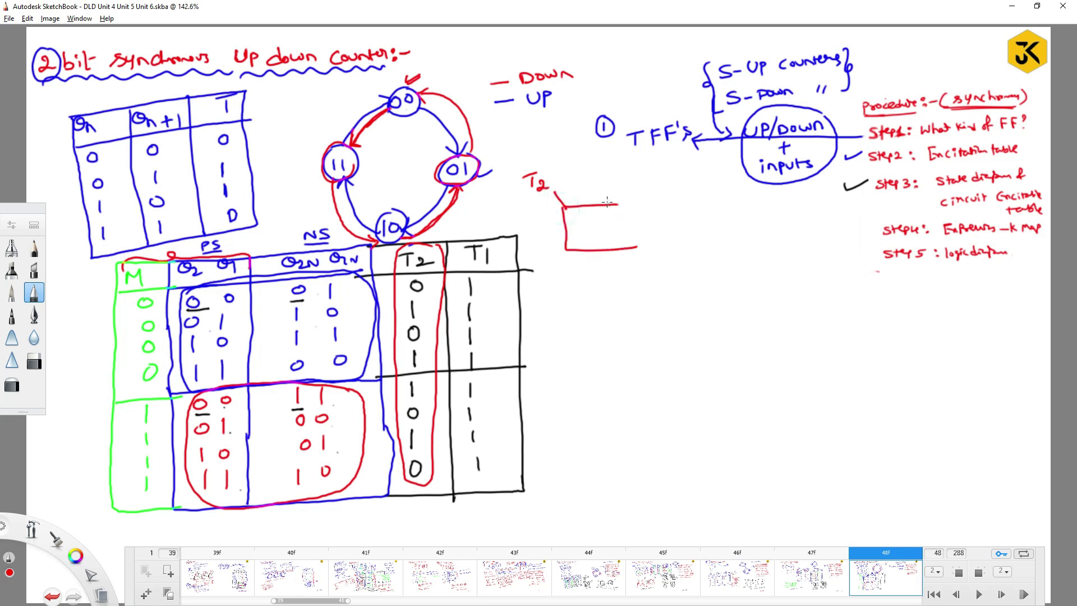
{"action": "mouse_move", "coordinate": [617, 204]}
{"action": "left_mouse_down"}
{"action": "mouse_move", "coordinate": [696, 205]}
{"action": "mouse_move", "coordinate": [694, 243]}
{"action": "mouse_move", "coordinate": [623, 247]}
{"action": "left_mouse_up"}
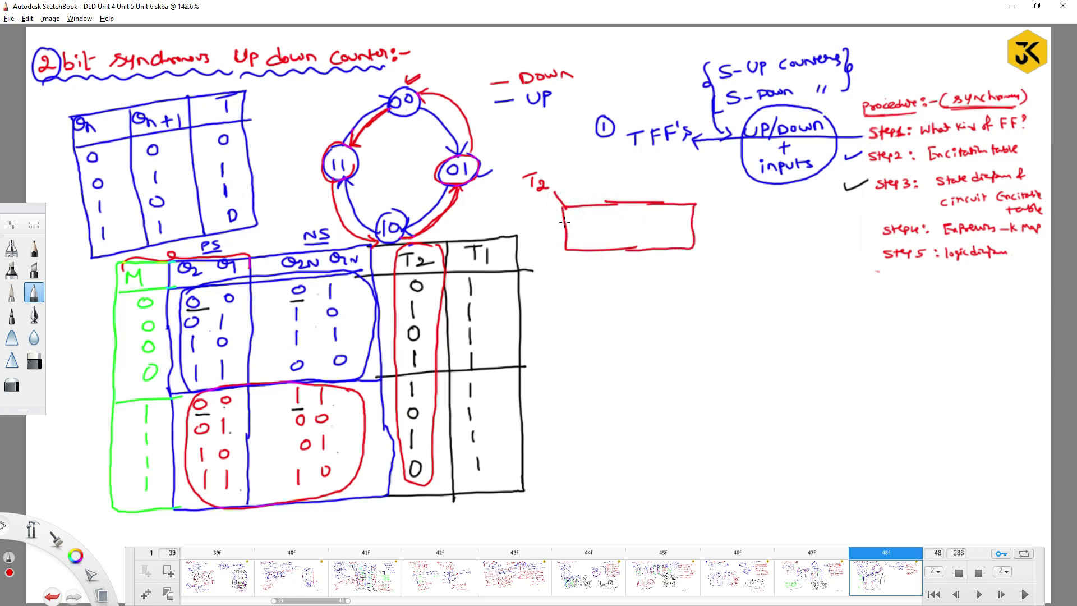
{"action": "left_click_drag", "start_coordinate": [564, 222], "coordinate": [693, 222]}
{"action": "left_click_drag", "start_coordinate": [592, 203], "coordinate": [592, 252]}
{"action": "mouse_move", "coordinate": [622, 203]}
{"action": "left_mouse_down"}
{"action": "mouse_move", "coordinate": [620, 253]}
{"action": "mouse_move", "coordinate": [651, 203]}
{"action": "left_mouse_up"}
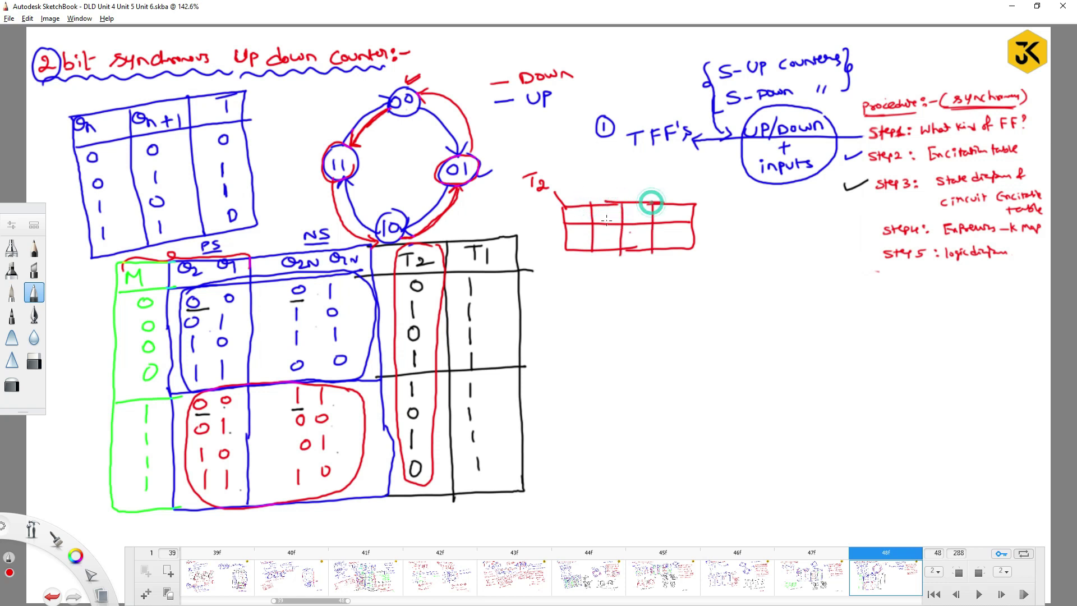
{"action": "mouse_move", "coordinate": [543, 209]}
{"action": "left_mouse_down"}
{"action": "mouse_move", "coordinate": [565, 190]}
{"action": "mouse_move", "coordinate": [595, 190]}
{"action": "left_mouse_up"}
- Draw a red 2x4 grid titled T1 with M and Q2Q1 variable labels
{"action": "left_click", "coordinate": [551, 274]}
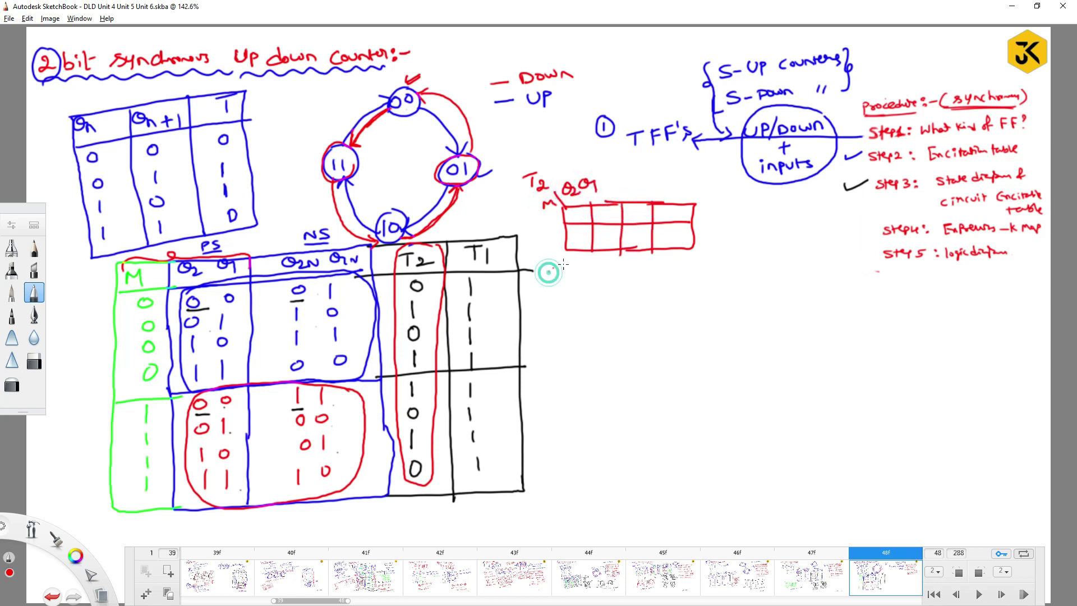
{"action": "mouse_move", "coordinate": [717, 195]}
{"action": "left_mouse_down"}
{"action": "mouse_move", "coordinate": [731, 194]}
{"action": "mouse_move", "coordinate": [732, 208]}
{"action": "left_mouse_up"}
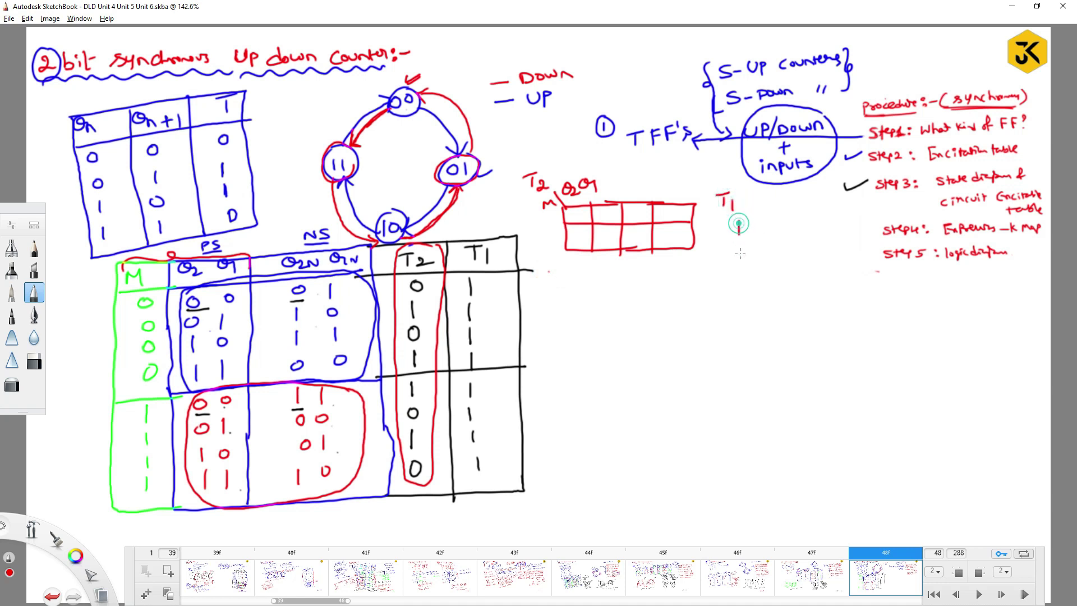
{"action": "mouse_move", "coordinate": [740, 258]}
{"action": "left_mouse_down"}
{"action": "mouse_move", "coordinate": [810, 217]}
{"action": "mouse_move", "coordinate": [840, 214]}
{"action": "mouse_move", "coordinate": [853, 254]}
{"action": "mouse_move", "coordinate": [768, 264]}
{"action": "mouse_move", "coordinate": [740, 253]}
{"action": "left_mouse_up"}
{"action": "mouse_move", "coordinate": [763, 218]}
{"action": "left_mouse_down"}
{"action": "mouse_move", "coordinate": [764, 263]}
{"action": "mouse_move", "coordinate": [787, 261]}
{"action": "left_mouse_up"}
{"action": "left_click_drag", "start_coordinate": [809, 215], "coordinate": [809, 261]}
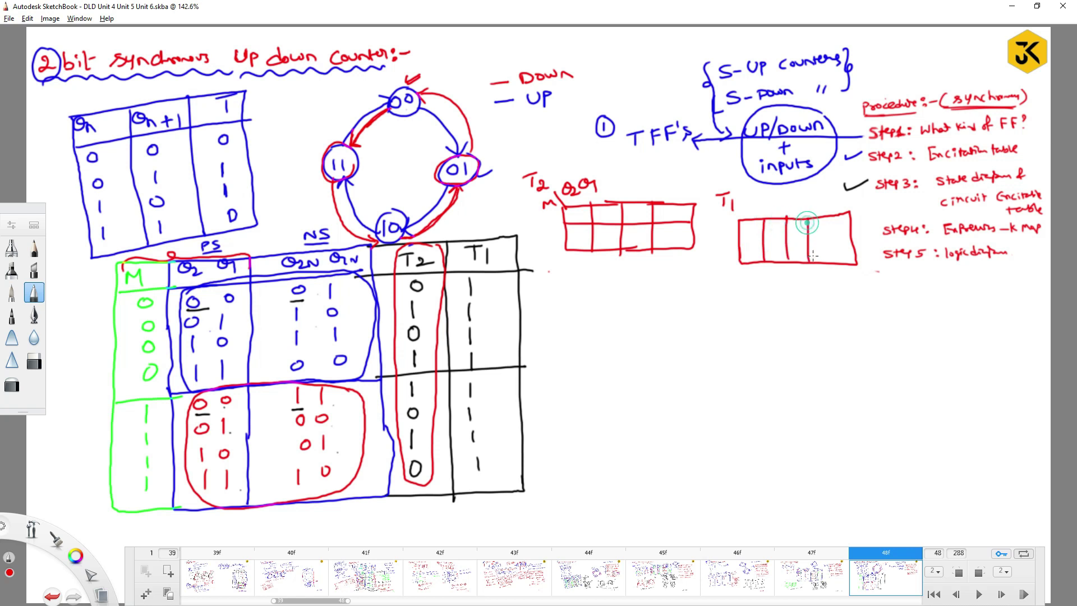
{"action": "left_click_drag", "start_coordinate": [741, 243], "coordinate": [858, 241]}
{"action": "mouse_move", "coordinate": [734, 216]}
{"action": "left_mouse_down"}
{"action": "mouse_move", "coordinate": [745, 225]}
{"action": "mouse_move", "coordinate": [730, 219]}
{"action": "mouse_move", "coordinate": [770, 206]}
{"action": "mouse_move", "coordinate": [745, 235]}
{"action": "left_mouse_up"}
- Write 1 in every T1 K-map cell and loop the whole map
{"action": "mouse_move", "coordinate": [774, 226]}
{"action": "left_mouse_down"}
{"action": "mouse_move", "coordinate": [772, 237]}
{"action": "mouse_move", "coordinate": [799, 237]}
{"action": "left_mouse_up"}
{"action": "left_click_drag", "start_coordinate": [825, 225], "coordinate": [828, 236]}
{"action": "mouse_move", "coordinate": [755, 246]}
{"action": "left_mouse_down"}
{"action": "mouse_move", "coordinate": [756, 258]}
{"action": "mouse_move", "coordinate": [779, 258]}
{"action": "left_mouse_up"}
{"action": "mouse_move", "coordinate": [806, 249]}
{"action": "left_mouse_down"}
{"action": "mouse_move", "coordinate": [807, 260]}
{"action": "mouse_move", "coordinate": [832, 258]}
{"action": "left_mouse_up"}
{"action": "mouse_move", "coordinate": [841, 216]}
{"action": "left_mouse_down"}
{"action": "mouse_move", "coordinate": [736, 246]}
{"action": "mouse_move", "coordinate": [855, 222]}
{"action": "left_mouse_up"}
- Write the result T1=1 below the K-map
{"action": "mouse_move", "coordinate": [745, 283]}
{"action": "left_mouse_down"}
{"action": "mouse_move", "coordinate": [757, 281]}
{"action": "mouse_move", "coordinate": [752, 294]}
{"action": "left_mouse_up"}
{"action": "left_click_drag", "start_coordinate": [757, 288], "coordinate": [771, 287]}
{"action": "left_click_drag", "start_coordinate": [764, 293], "coordinate": [787, 295]}
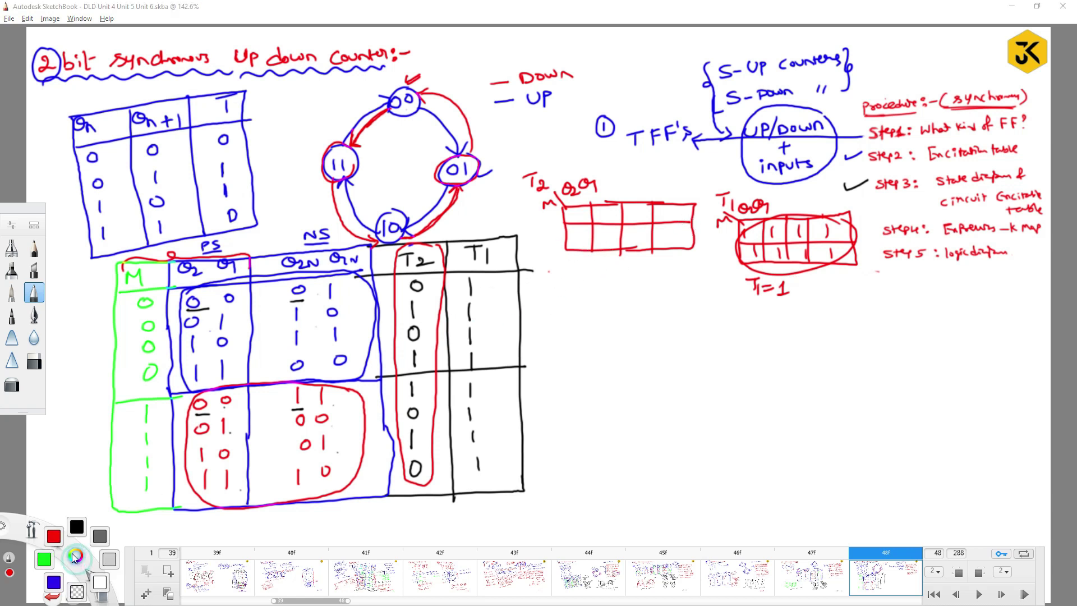
- Rule black separator lines between the state table rows across M and PS
{"action": "left_click_drag", "start_coordinate": [75, 555], "coordinate": [93, 508]}
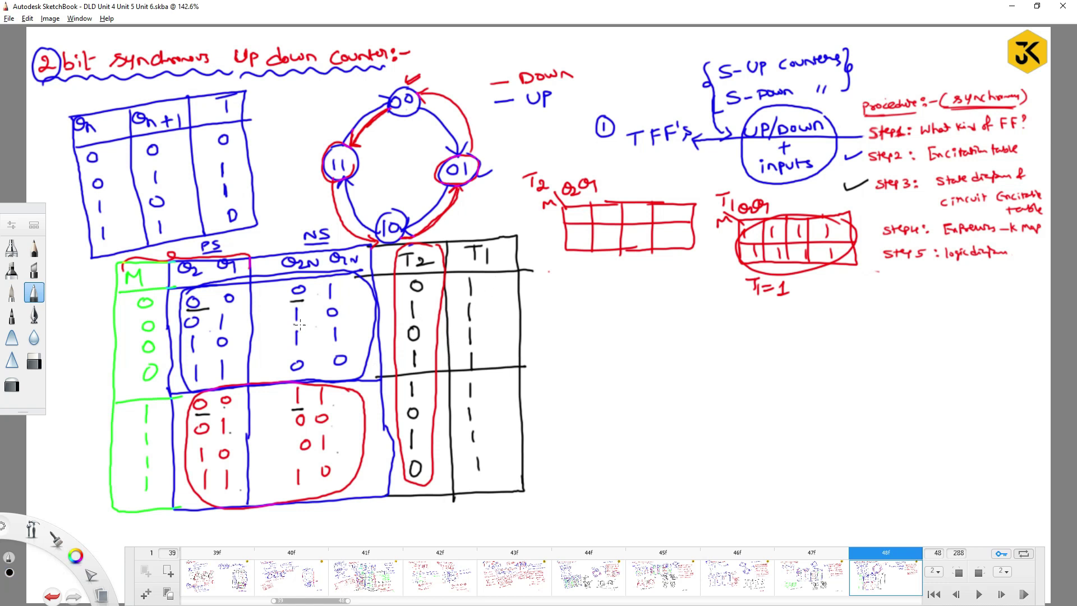
{"action": "left_click_drag", "start_coordinate": [136, 335], "coordinate": [233, 327]}
{"action": "left_click_drag", "start_coordinate": [144, 391], "coordinate": [233, 383]}
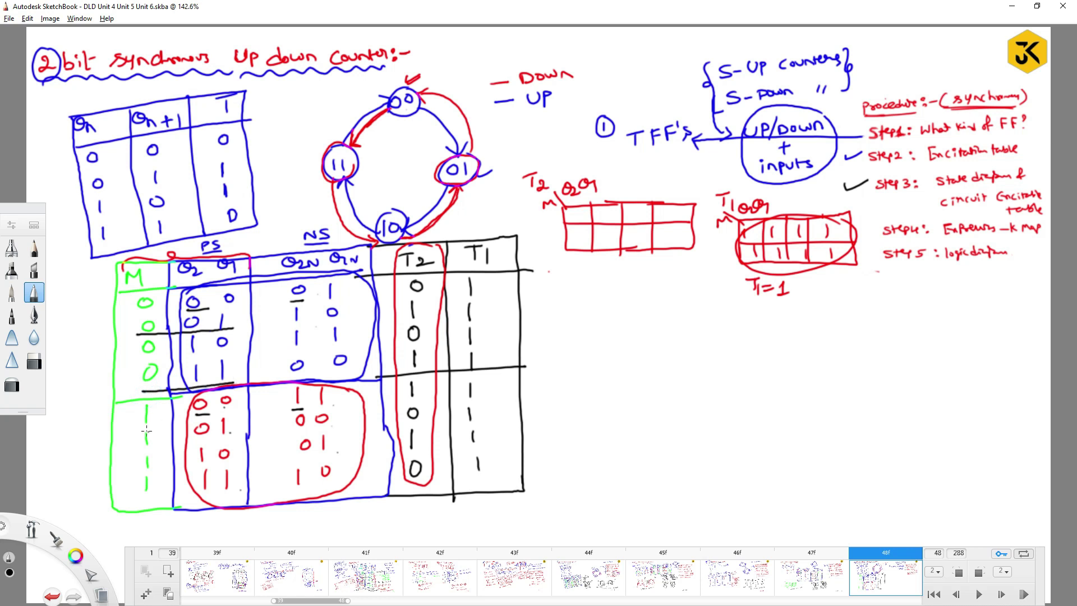
{"action": "left_click_drag", "start_coordinate": [141, 428], "coordinate": [235, 413]}
{"action": "left_click_drag", "start_coordinate": [140, 476], "coordinate": [245, 464]}
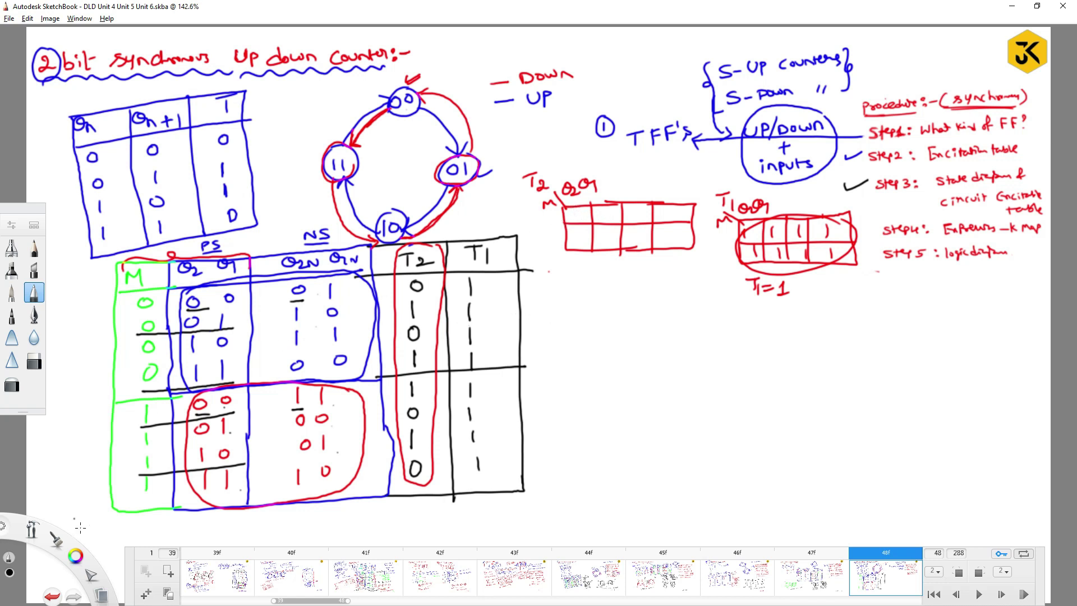
- In red, label the T2 K-map columns 00, 01, 11, 10 and rows 0, 1
{"action": "left_click_drag", "start_coordinate": [76, 555], "coordinate": [58, 530]}
{"action": "left_click_drag", "start_coordinate": [573, 198], "coordinate": [584, 200]}
{"action": "left_click_drag", "start_coordinate": [606, 196], "coordinate": [642, 200]}
{"action": "left_click_drag", "start_coordinate": [666, 190], "coordinate": [665, 199]}
{"action": "left_click_drag", "start_coordinate": [675, 190], "coordinate": [675, 190]}
{"action": "left_click_drag", "start_coordinate": [559, 216], "coordinate": [557, 238]}
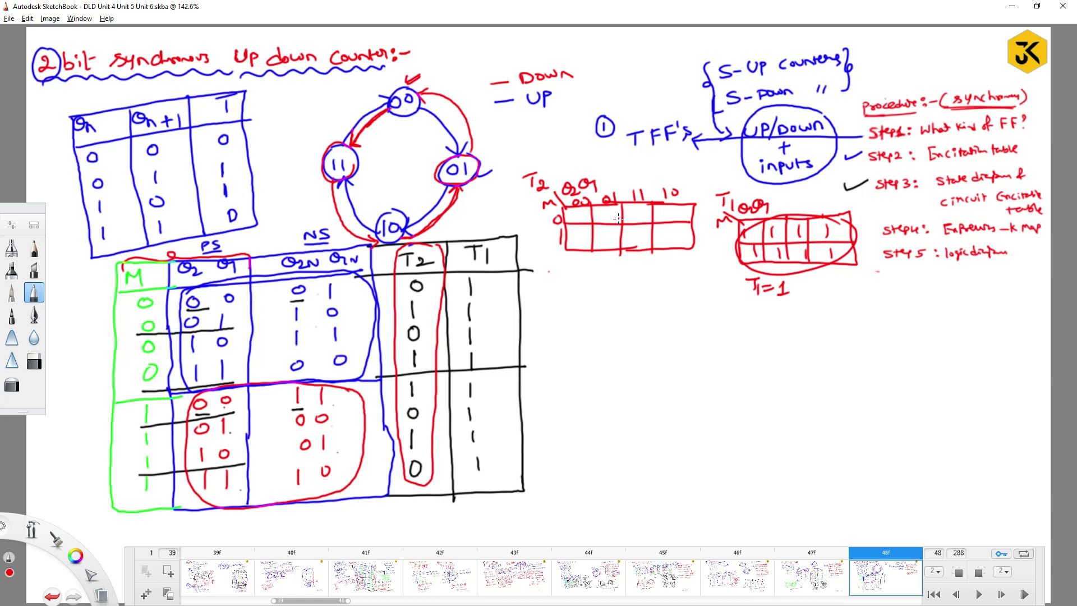
- Enter 1s in the T2 K-map and loop the M=0 and M=1 corner groups
{"action": "mouse_move", "coordinate": [607, 209]}
{"action": "left_mouse_down"}
{"action": "mouse_move", "coordinate": [608, 220]}
{"action": "mouse_move", "coordinate": [637, 220]}
{"action": "mouse_move", "coordinate": [580, 246]}
{"action": "left_mouse_up"}
{"action": "left_click_drag", "start_coordinate": [666, 231], "coordinate": [664, 244]}
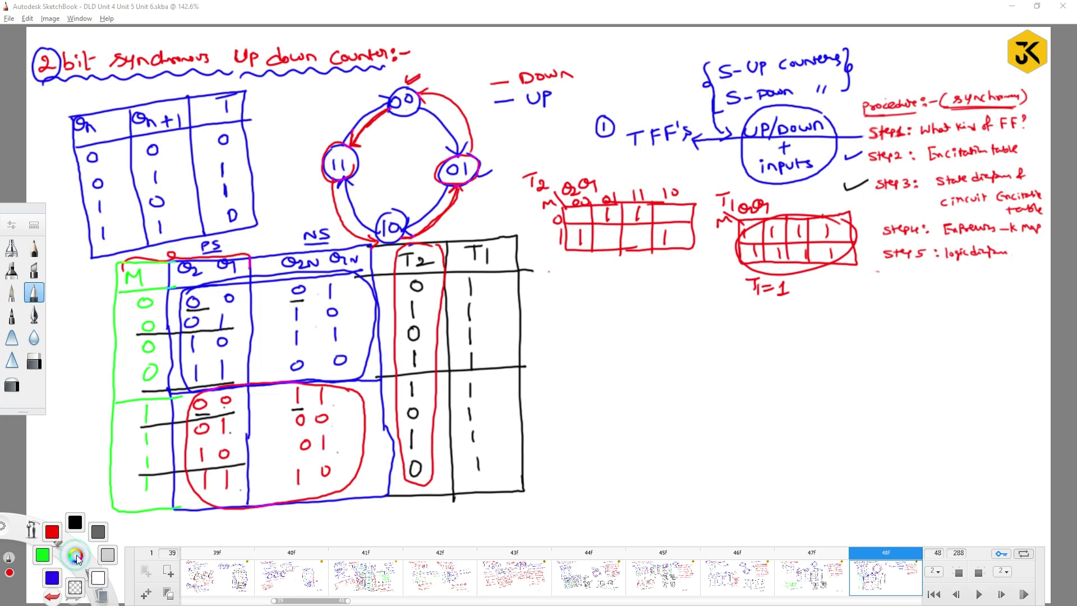
{"action": "mouse_move", "coordinate": [629, 205]}
{"action": "left_mouse_down"}
{"action": "mouse_move", "coordinate": [598, 199]}
{"action": "mouse_move", "coordinate": [621, 224]}
{"action": "mouse_move", "coordinate": [653, 199]}
{"action": "left_mouse_up"}
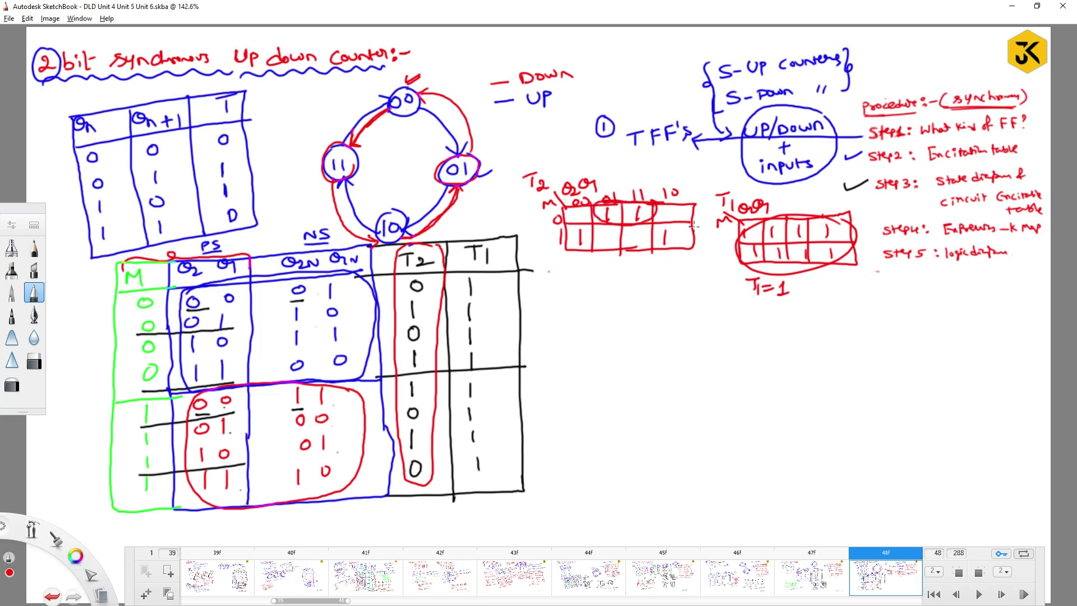
{"action": "mouse_move", "coordinate": [710, 221]}
{"action": "left_mouse_down"}
{"action": "mouse_move", "coordinate": [671, 224]}
{"action": "mouse_move", "coordinate": [681, 257]}
{"action": "left_mouse_up"}
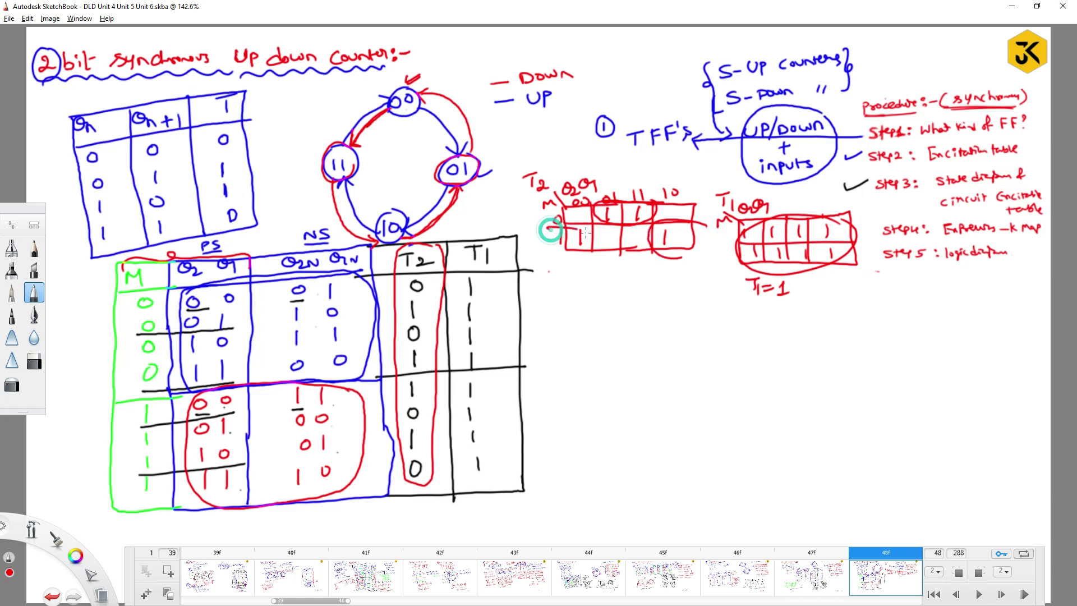
{"action": "left_click_drag", "start_coordinate": [549, 228], "coordinate": [571, 260]}
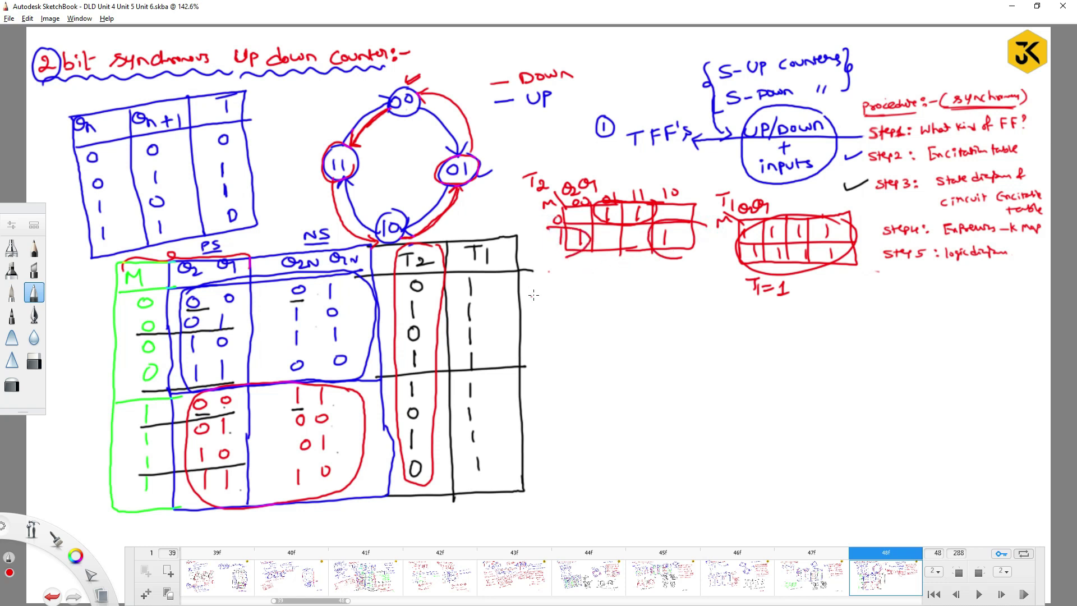
- Label each group's term and write the boxed equation T2 = MQ̄1 + M̄Q1
{"action": "mouse_move", "coordinate": [583, 248]}
{"action": "left_mouse_down"}
{"action": "mouse_move", "coordinate": [583, 273]}
{"action": "mouse_move", "coordinate": [589, 265]}
{"action": "left_mouse_up"}
{"action": "left_click_drag", "start_coordinate": [582, 300], "coordinate": [593, 298]}
{"action": "mouse_move", "coordinate": [606, 283]}
{"action": "left_mouse_down"}
{"action": "mouse_move", "coordinate": [616, 295]}
{"action": "mouse_move", "coordinate": [611, 273]}
{"action": "left_mouse_up"}
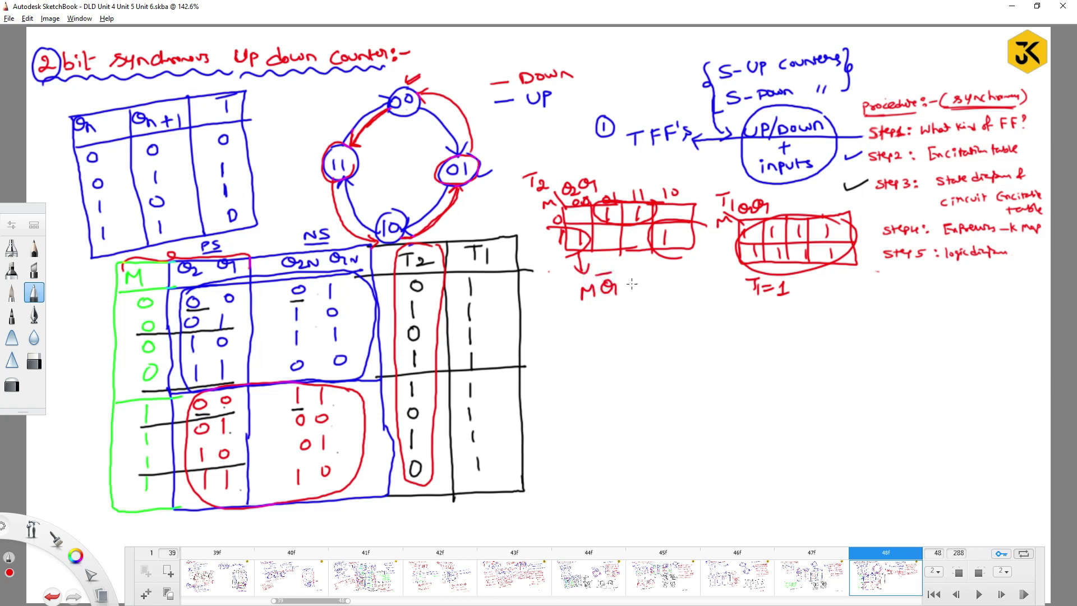
{"action": "mouse_move", "coordinate": [633, 225]}
{"action": "left_mouse_down"}
{"action": "mouse_move", "coordinate": [634, 273]}
{"action": "mouse_move", "coordinate": [658, 287]}
{"action": "mouse_move", "coordinate": [665, 280]}
{"action": "mouse_move", "coordinate": [651, 274]}
{"action": "mouse_move", "coordinate": [687, 281]}
{"action": "left_mouse_up"}
{"action": "mouse_move", "coordinate": [573, 310]}
{"action": "left_mouse_down"}
{"action": "mouse_move", "coordinate": [663, 314]}
{"action": "mouse_move", "coordinate": [661, 305]}
{"action": "mouse_move", "coordinate": [677, 318]}
{"action": "mouse_move", "coordinate": [702, 306]}
{"action": "mouse_move", "coordinate": [715, 313]}
{"action": "mouse_move", "coordinate": [663, 298]}
{"action": "mouse_move", "coordinate": [573, 300]}
{"action": "mouse_move", "coordinate": [573, 343]}
{"action": "mouse_move", "coordinate": [717, 329]}
{"action": "mouse_move", "coordinate": [716, 291]}
{"action": "left_mouse_up"}
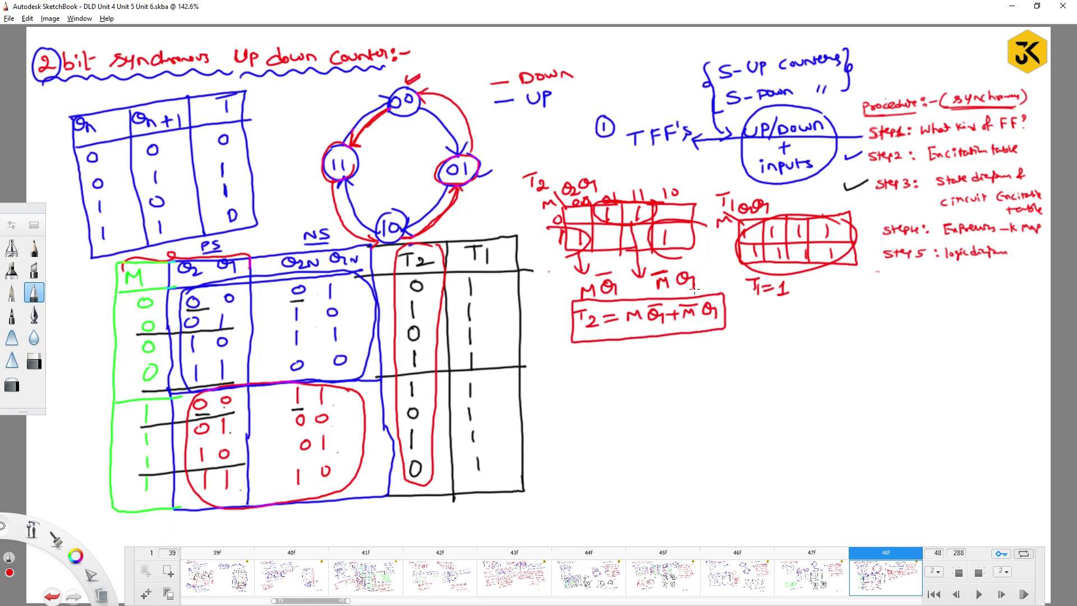